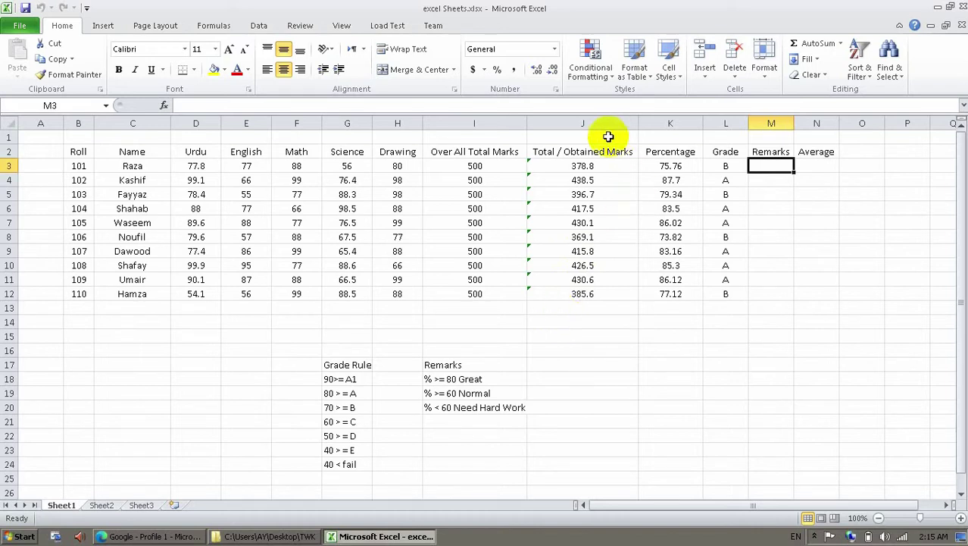
Review row 3's total, SUM, percentage and nested-IF grade formulas in I3 to L3
left_click(482, 164)
left_click(564, 165)
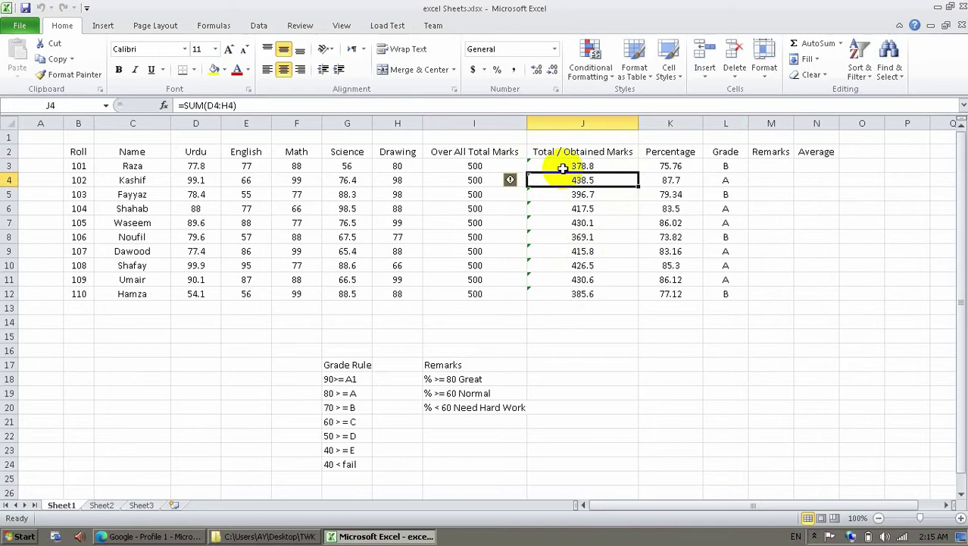
left_click(696, 167)
left_click(719, 170)
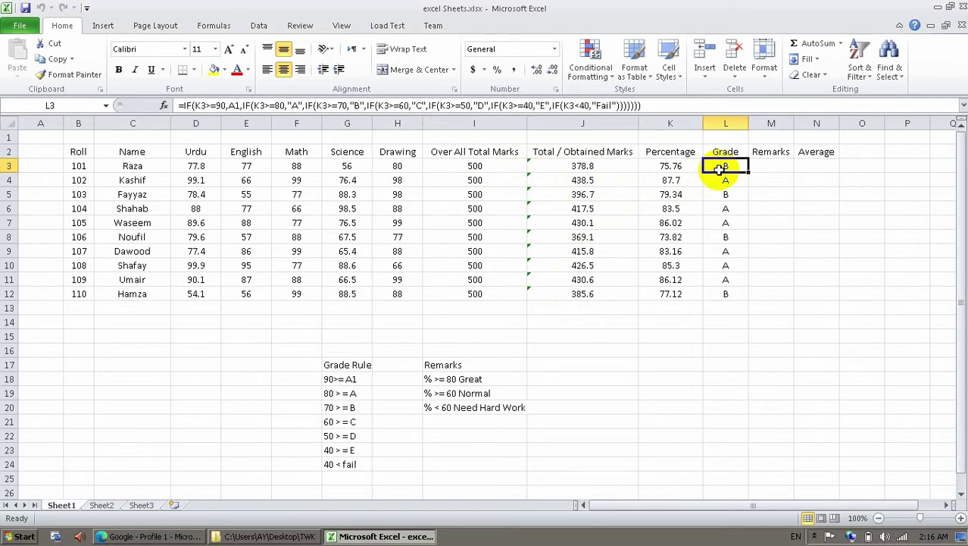
left_click(164, 106)
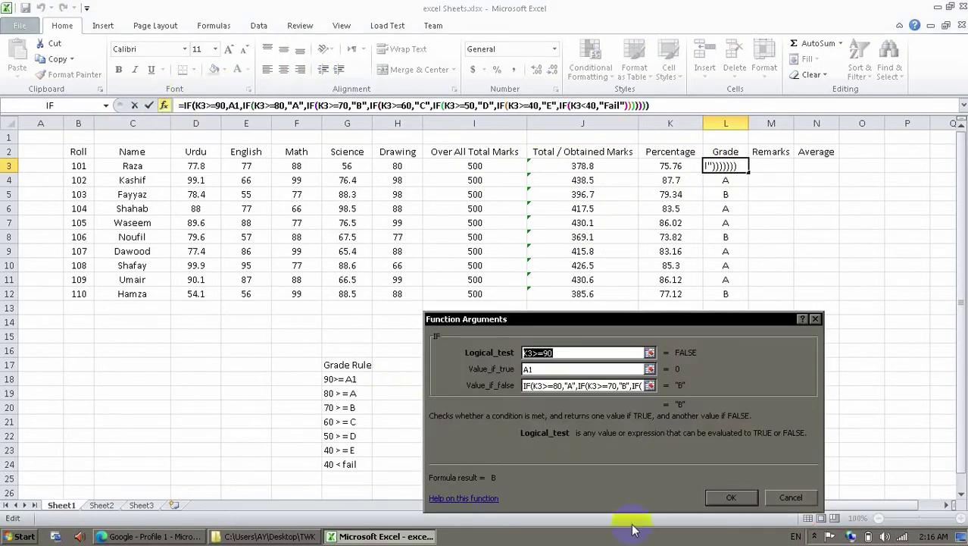
left_click(789, 499)
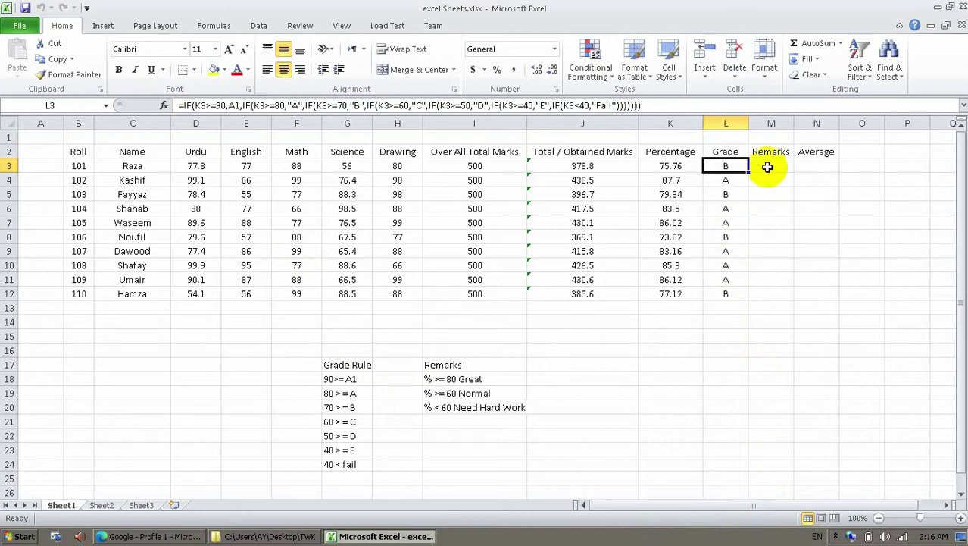
Clear the grades in L3:L12 and begin a new formula in L3
left_click(765, 168)
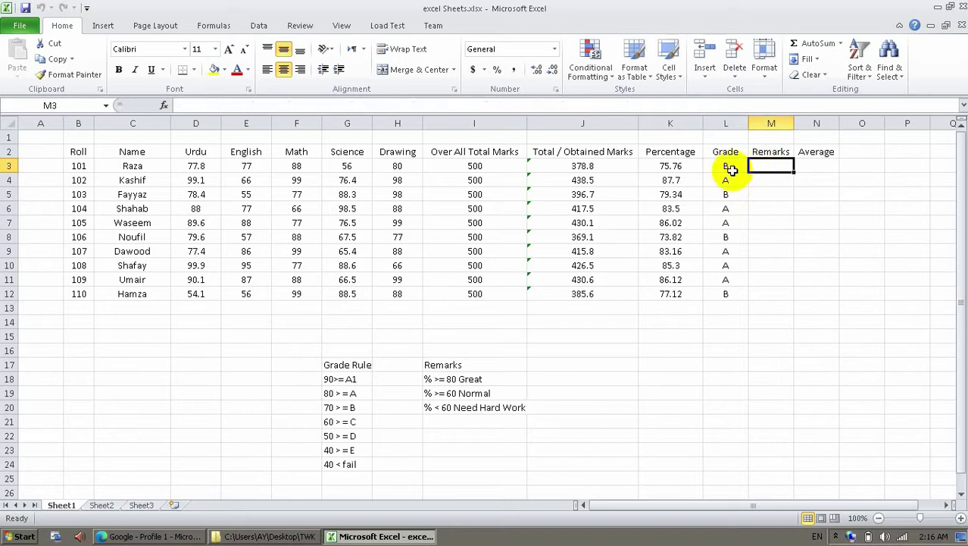
left_click(730, 169)
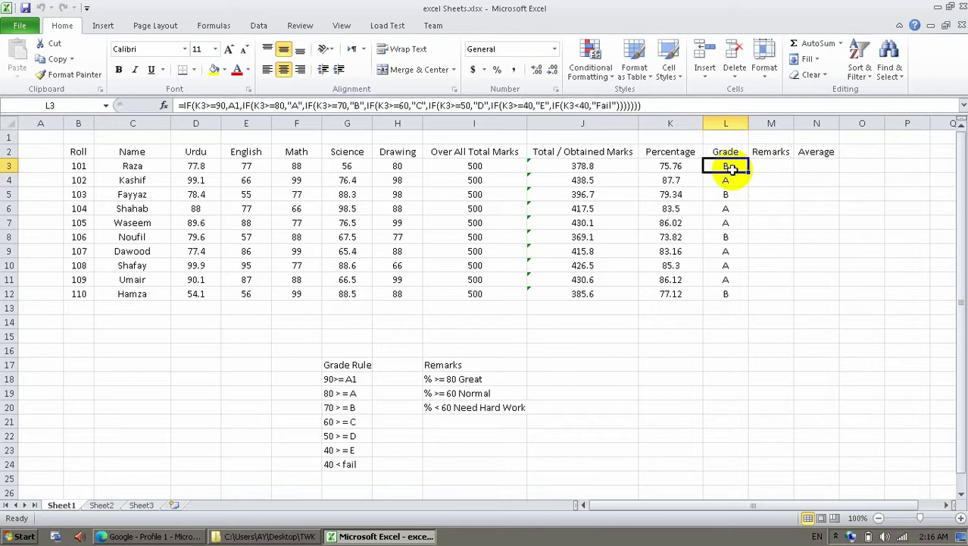
key("shift+Down")
key("shift+Down")
key("shift+Down")
key("shift+Down")
key("shift+Down")
key("shift+Down")
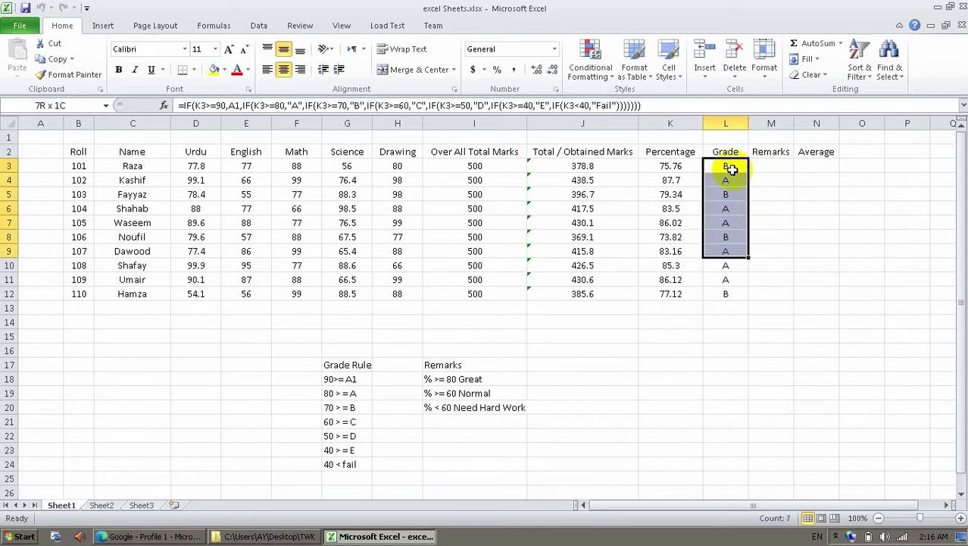
key("shift+Down")
key("shift+Down")
key("shift+Down")
key("Delete")
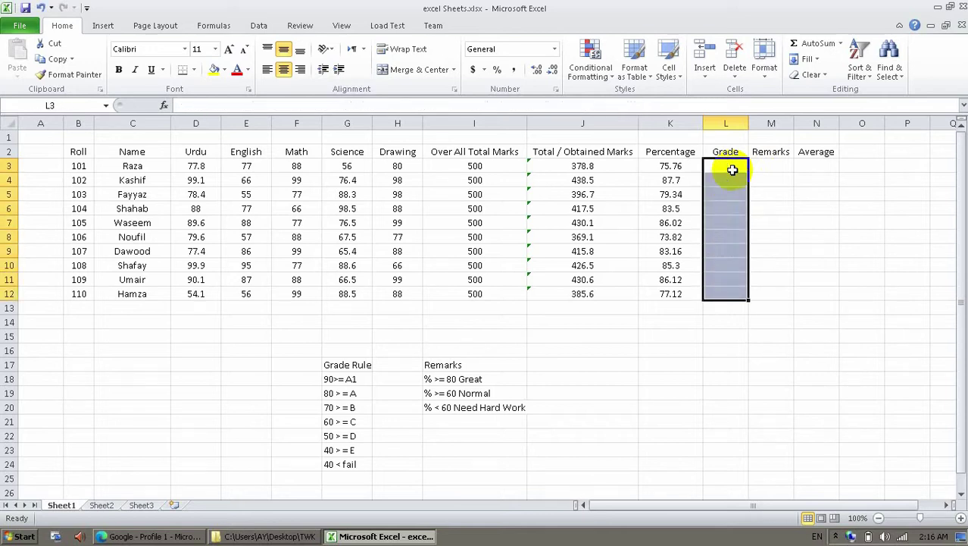
left_click(732, 170)
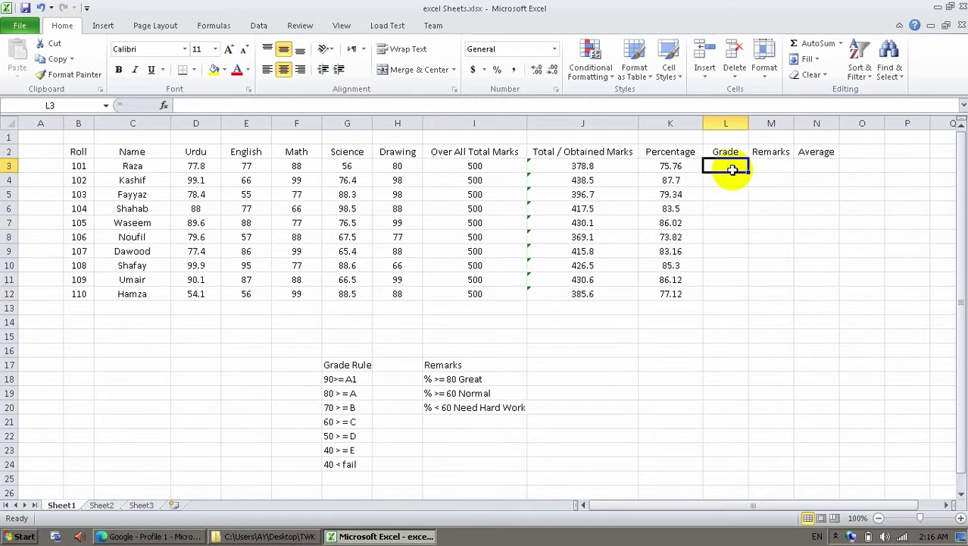
type("=")
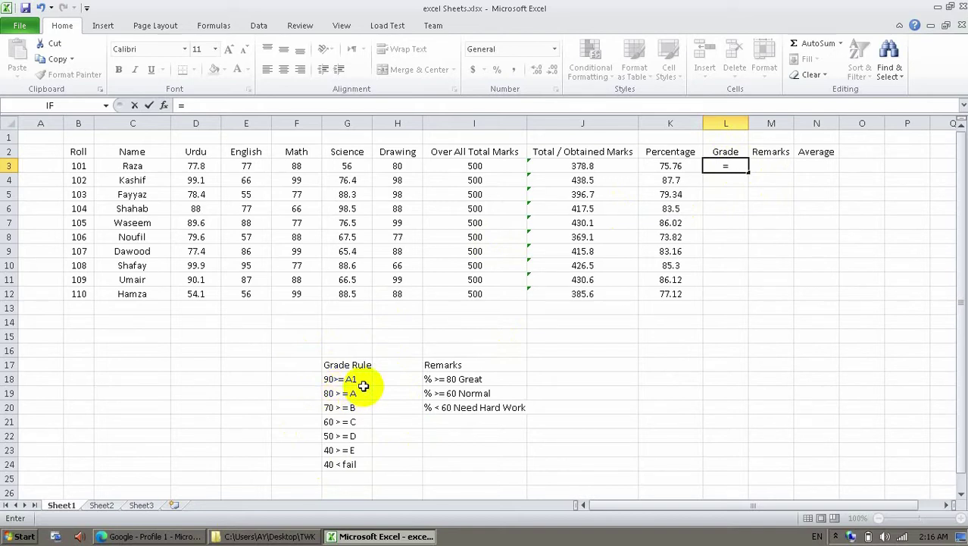
Type =IF(K3>=90,"A1",IF( into L3, correcting the stray quotation marks along the way
type("if")
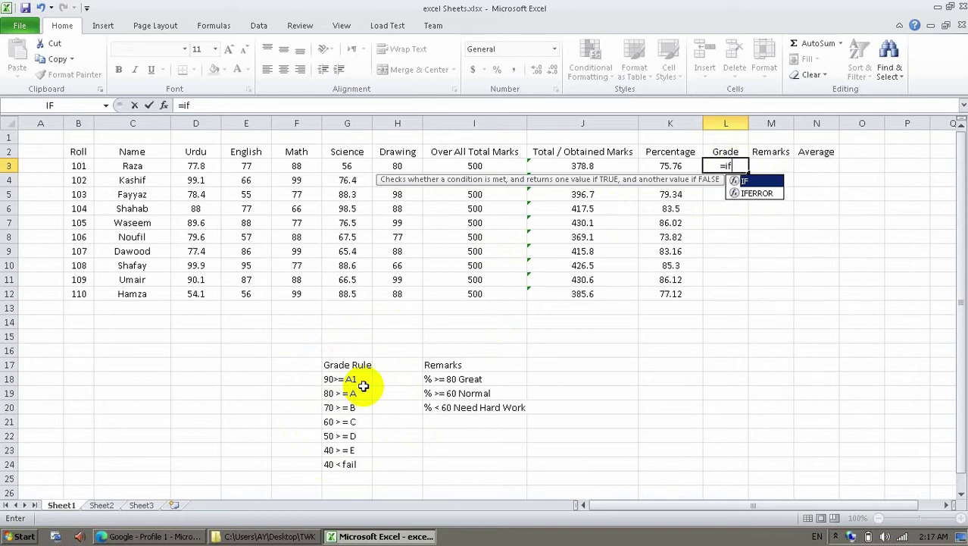
key("Tab")
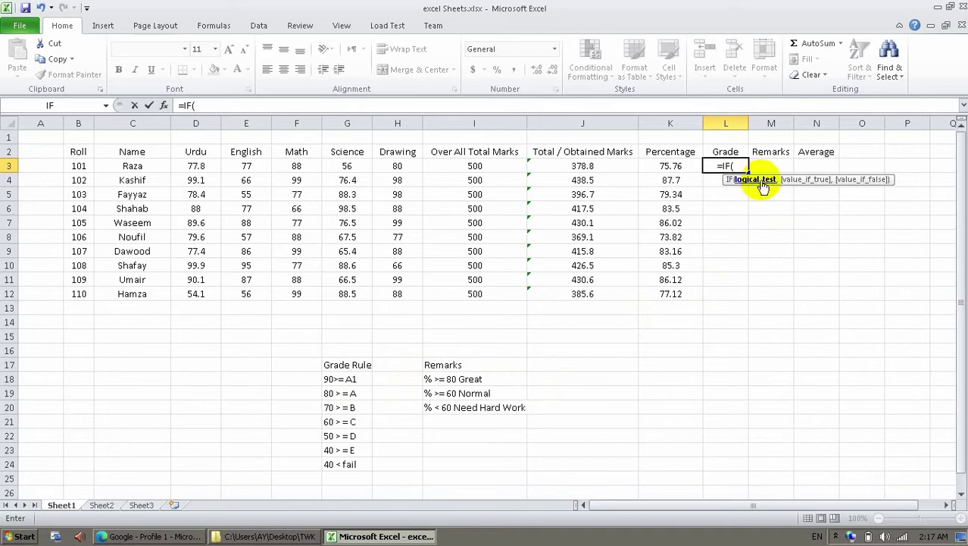
left_click(682, 162)
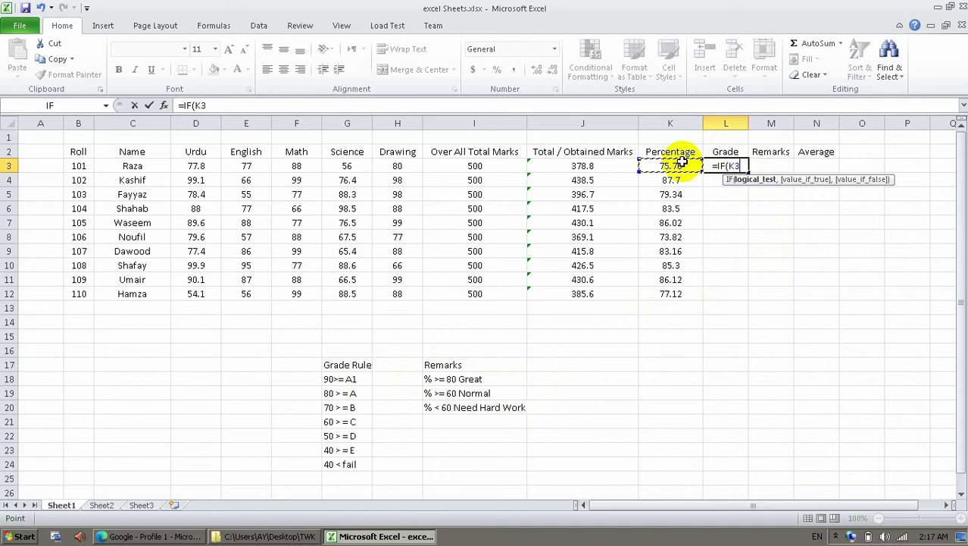
type(">")
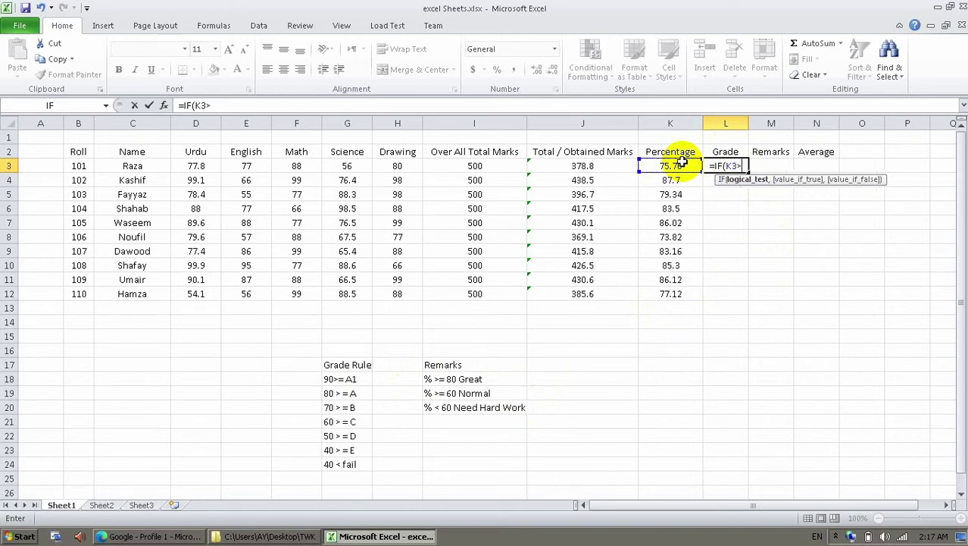
type("=")
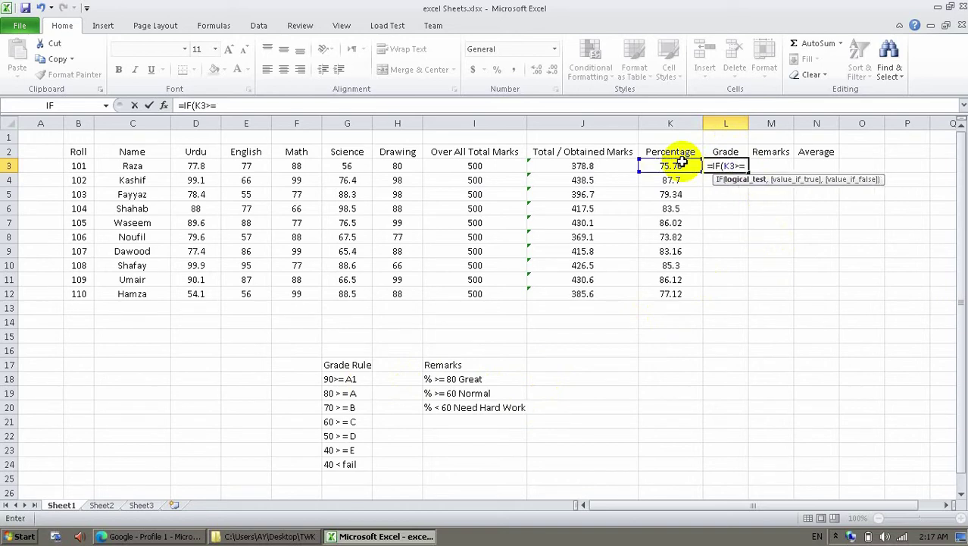
type("90")
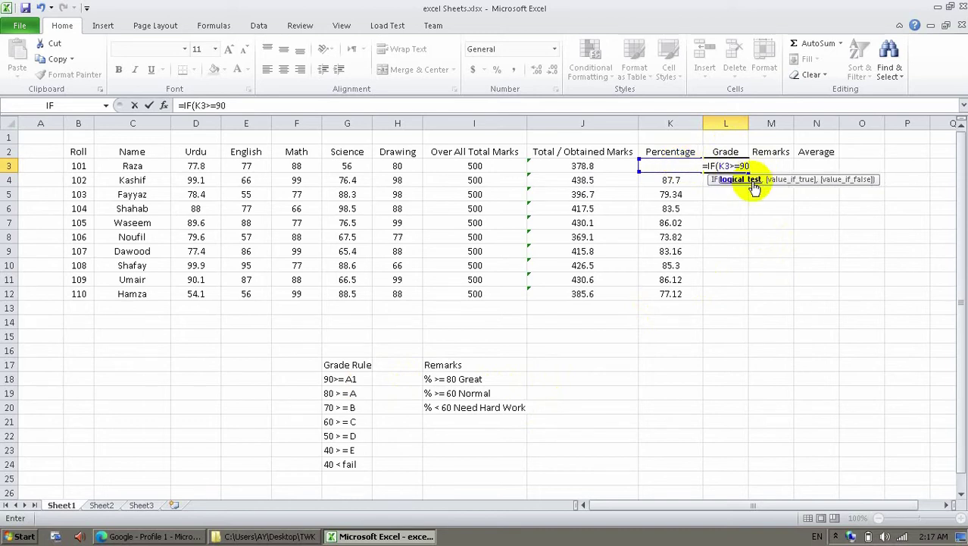
type(",")
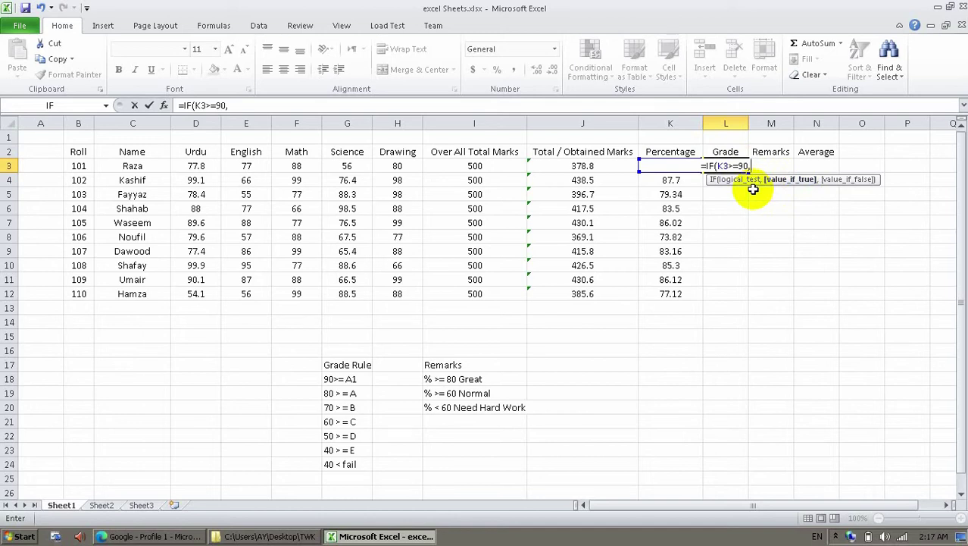
type("\"")
key("BackSpace")
type("\"")
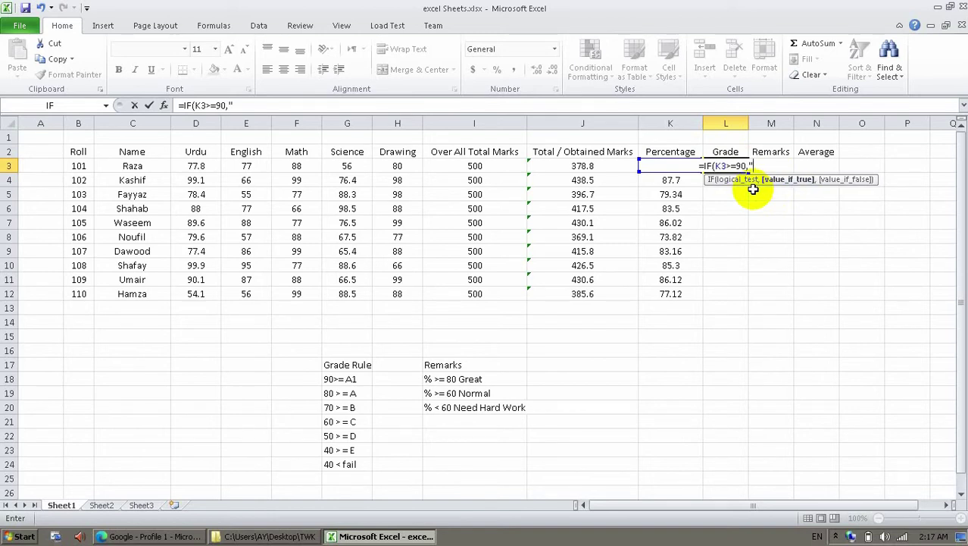
key("BackSpace")
key("BackSpace")
type(",")
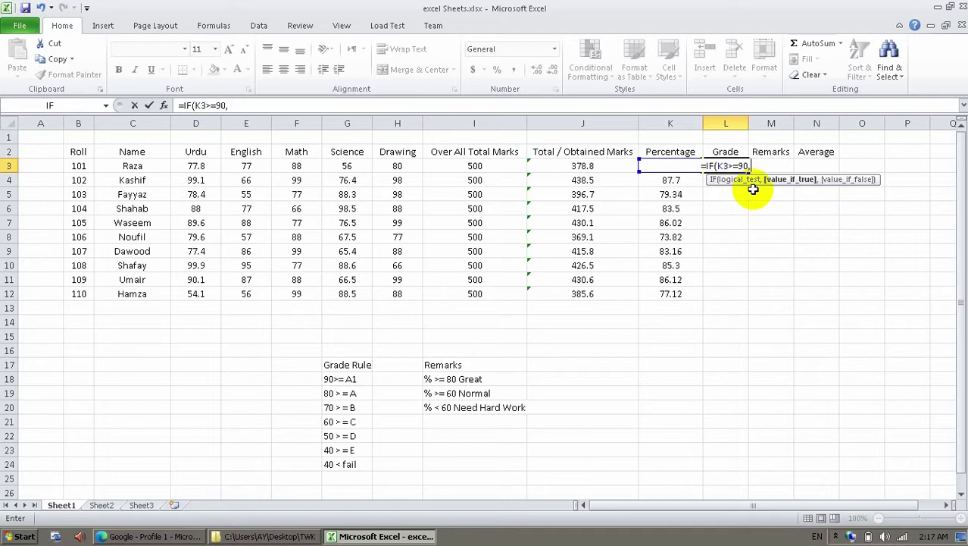
type("\"")
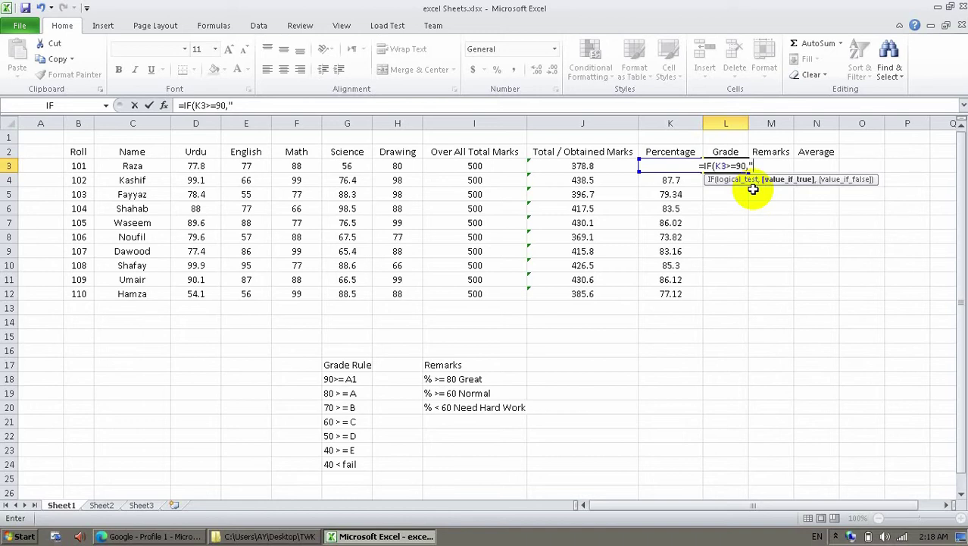
type("A1")
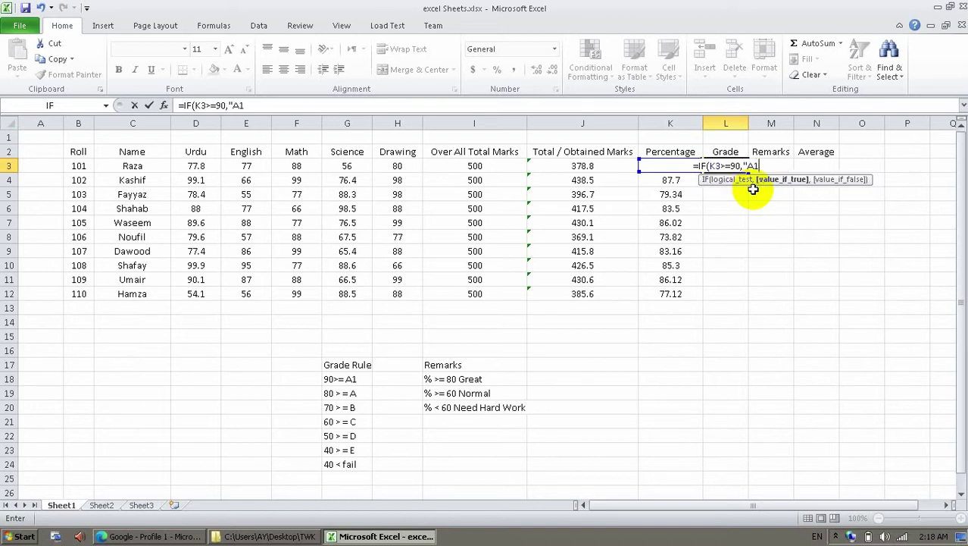
type("\"")
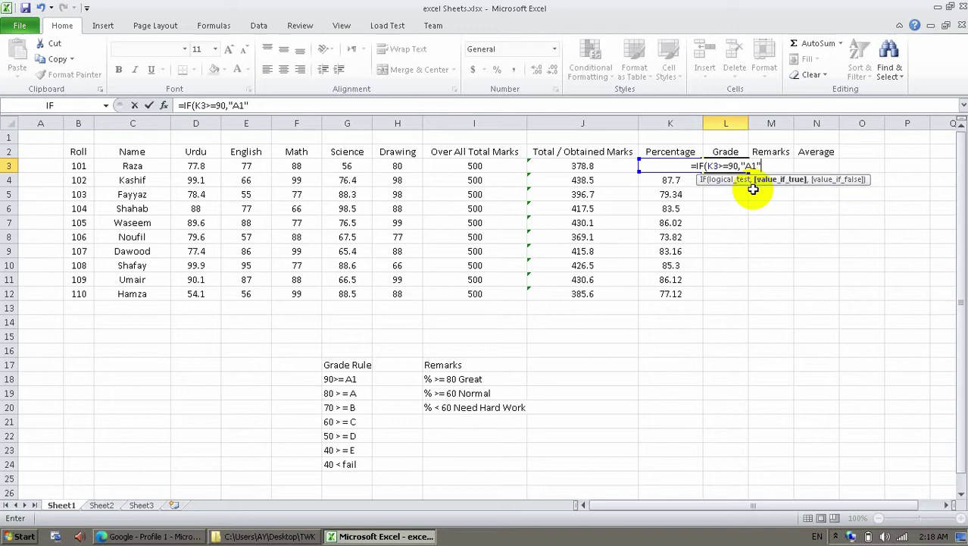
type(",")
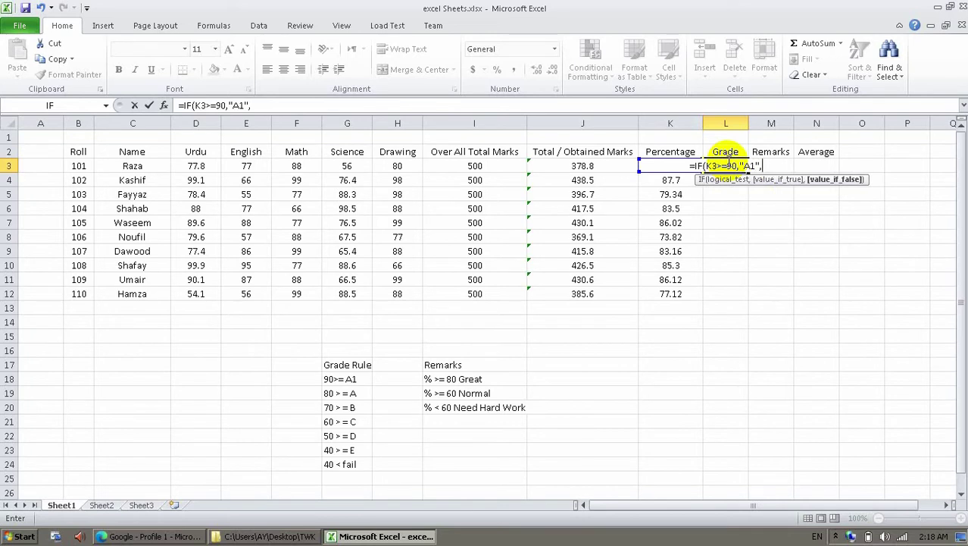
type("if")
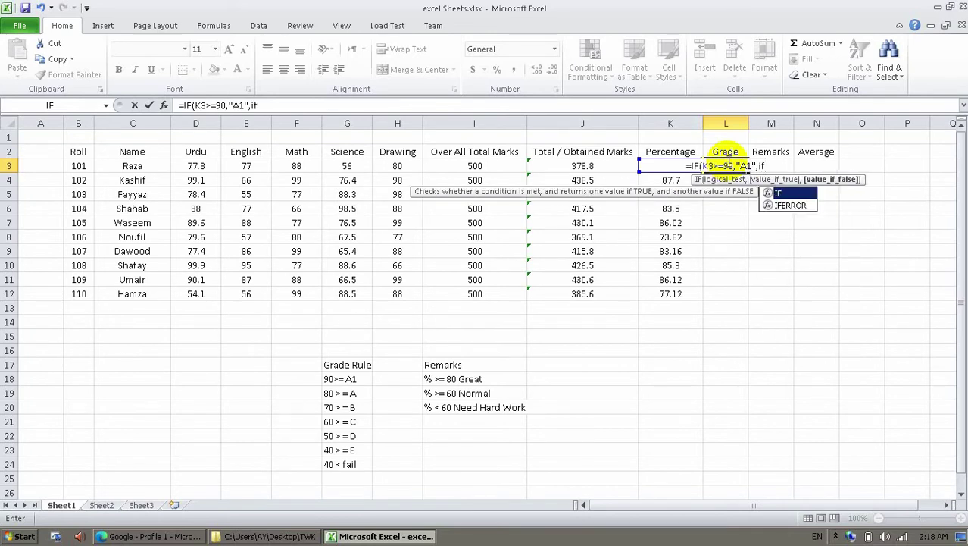
type("(")
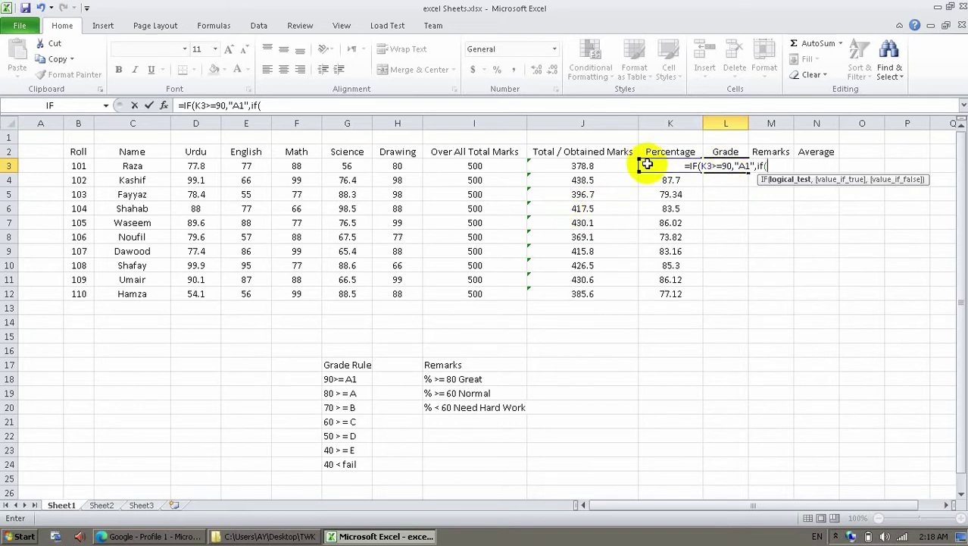
Add nested K3 tests: >=80 "A", >=70 "B", >=60 "C", >=50 "D", >=40 "E"
left_click(648, 165)
type(">=")
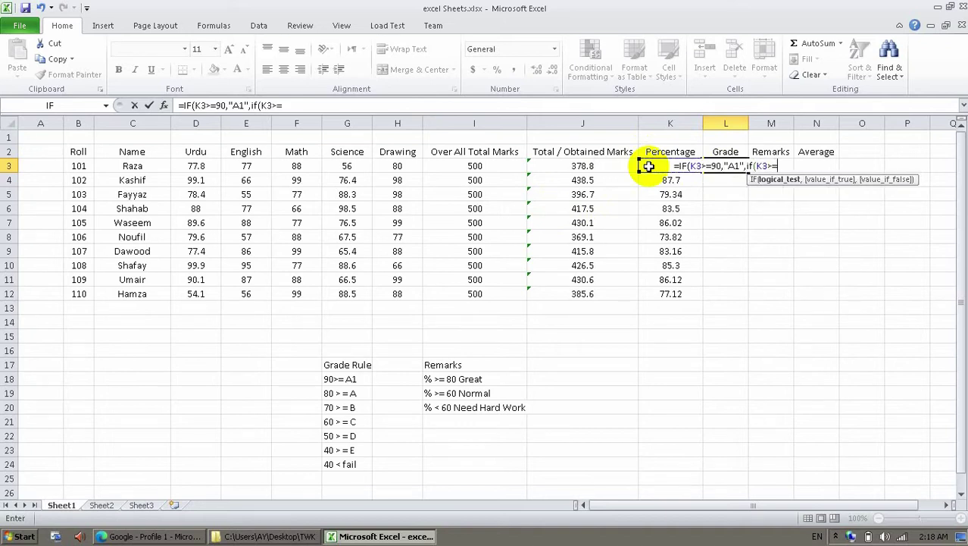
type("80")
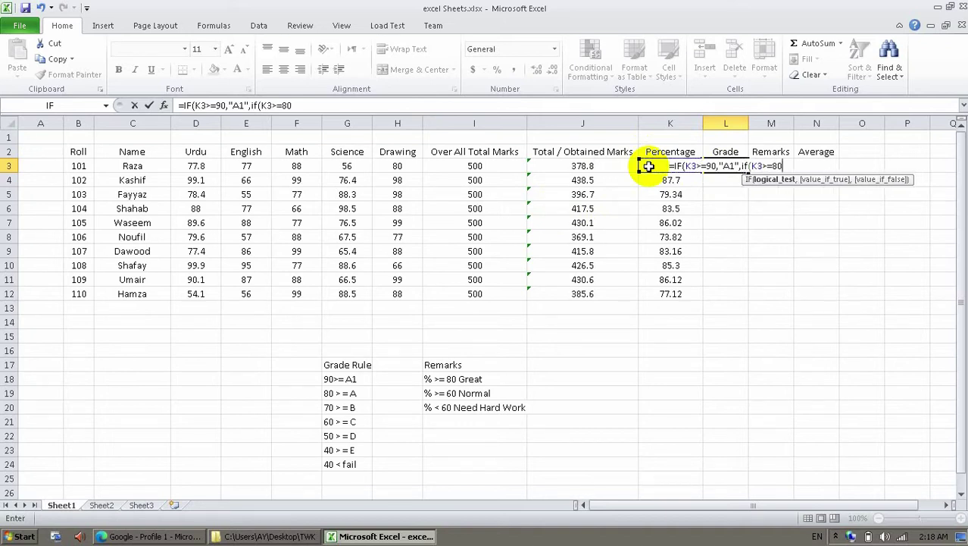
type(",\"A\",IF(")
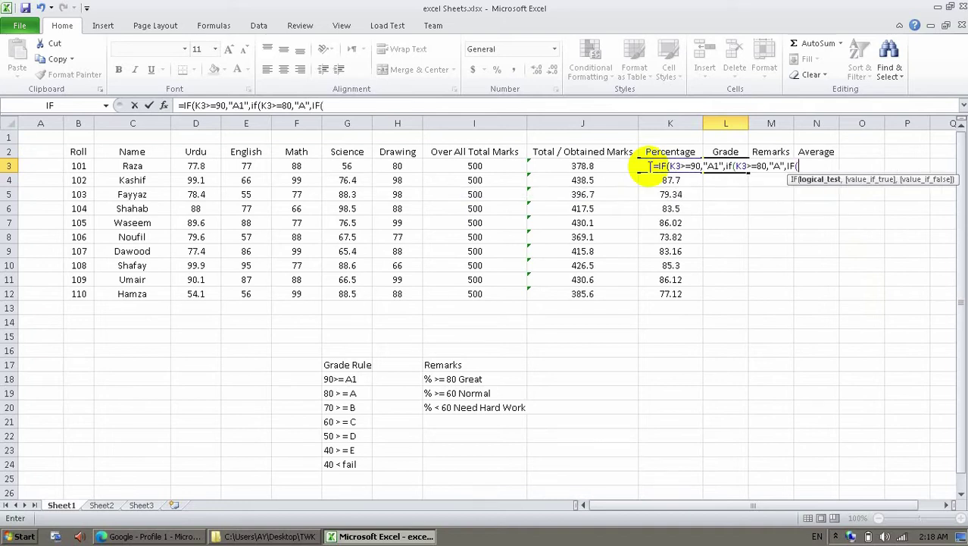
type("k3>=70,\"B\",IF(k")
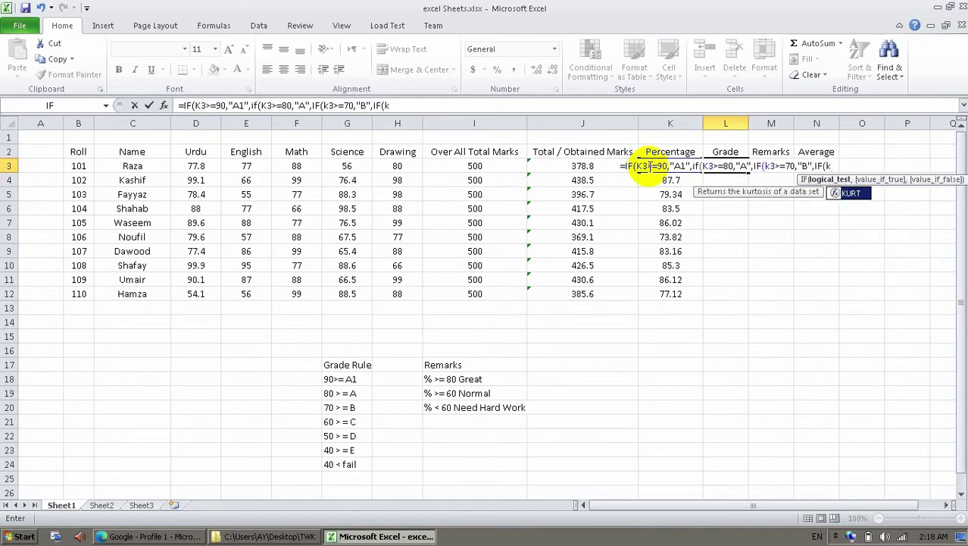
type("3>=")
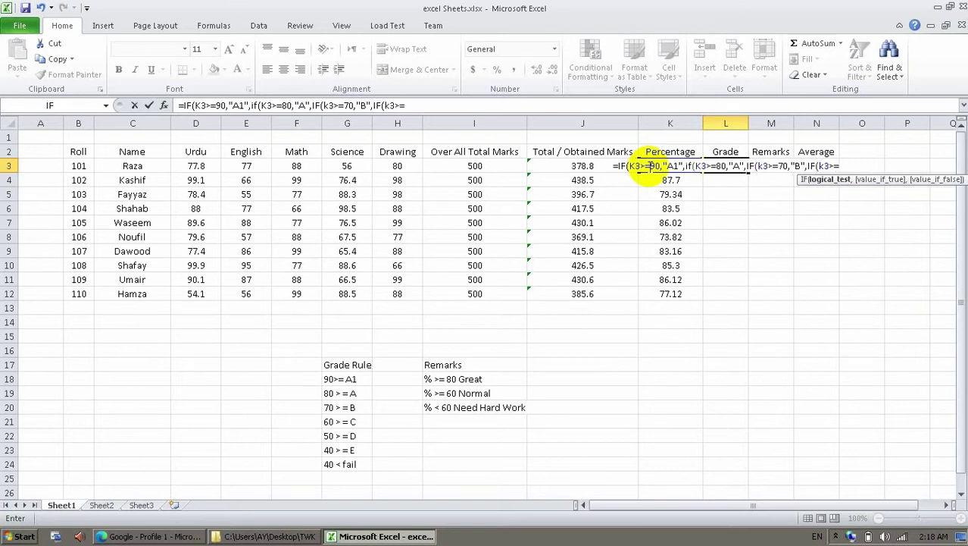
type("60")
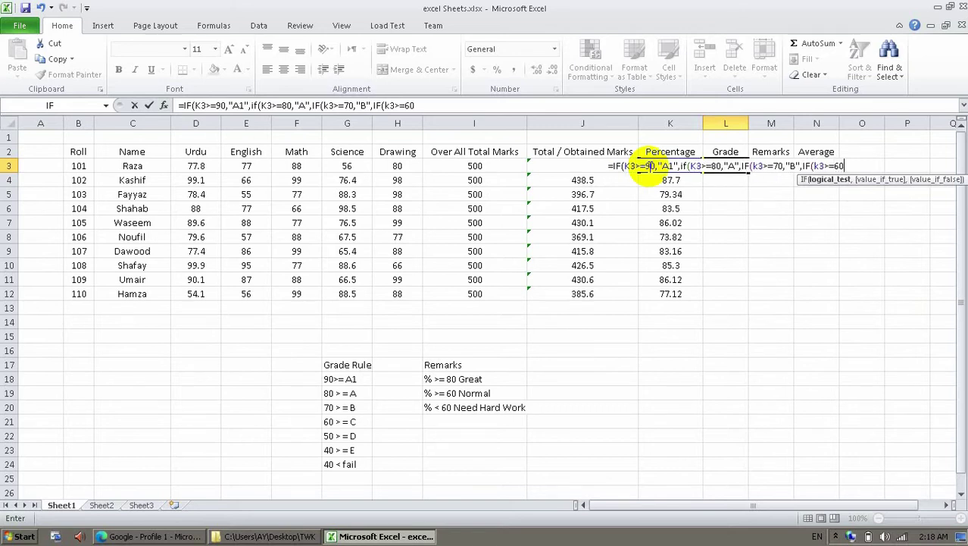
type(",\"C\"m")
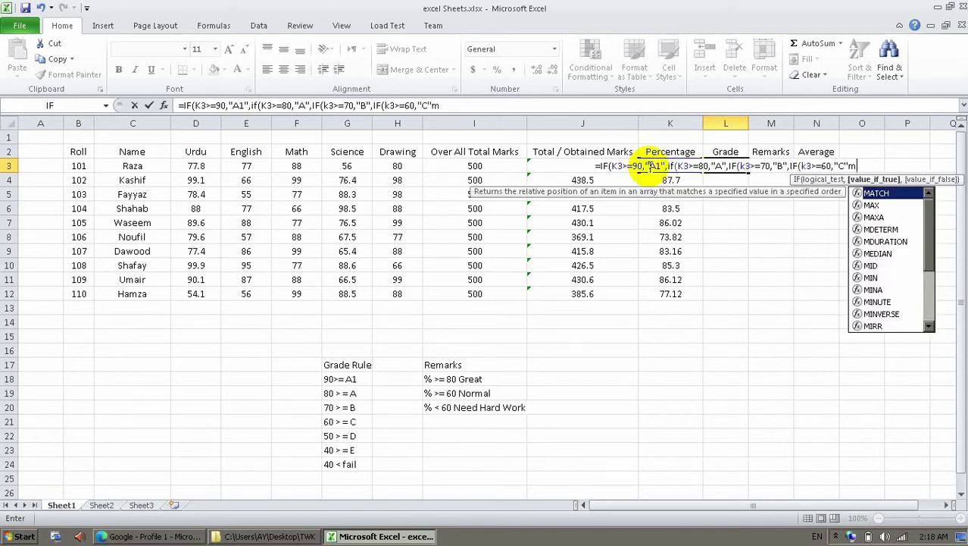
key("BackSpace")
type(",IF(k3>=")
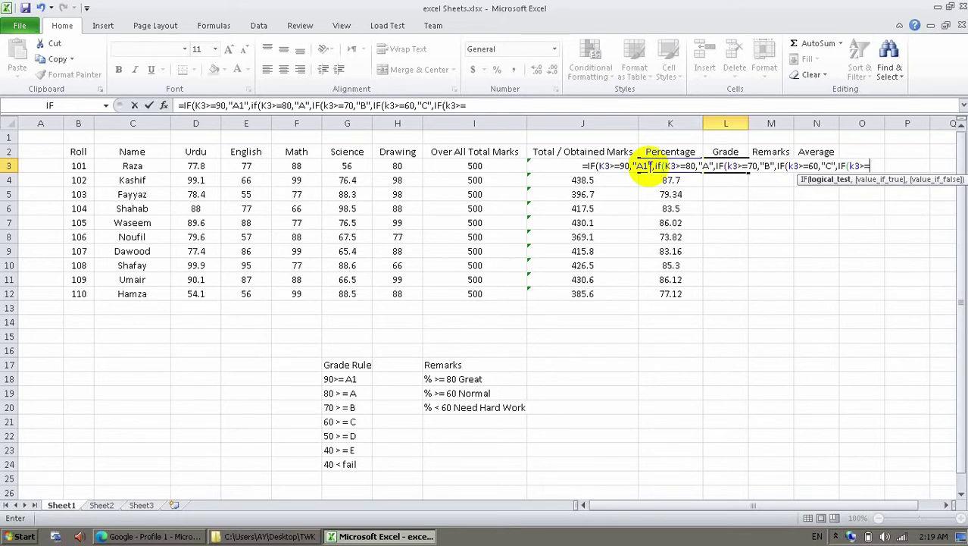
type("50,")
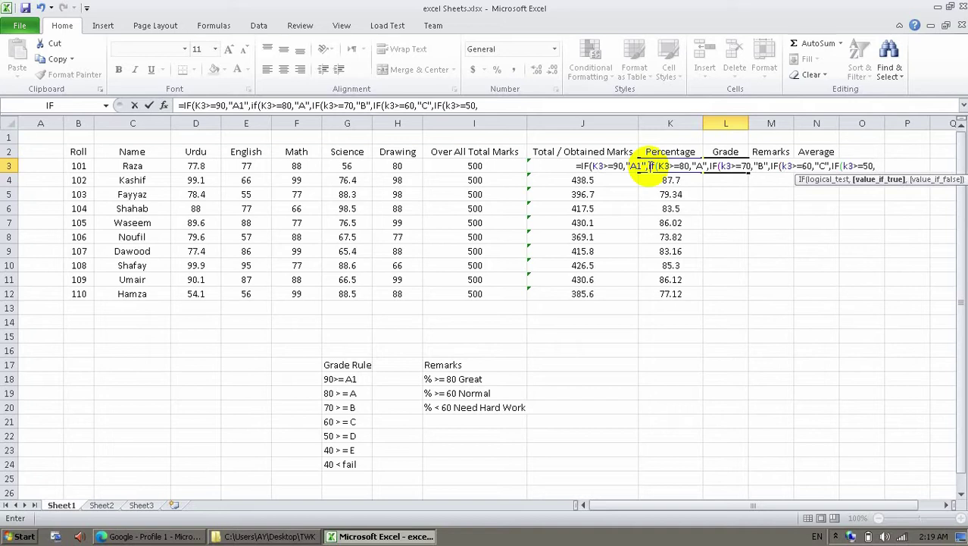
type("\"")
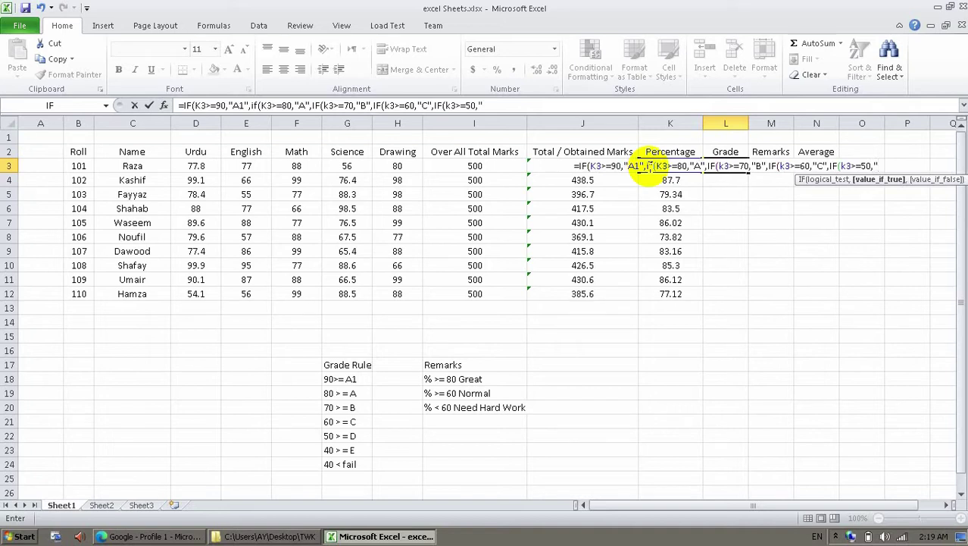
type("D\",IF(k")
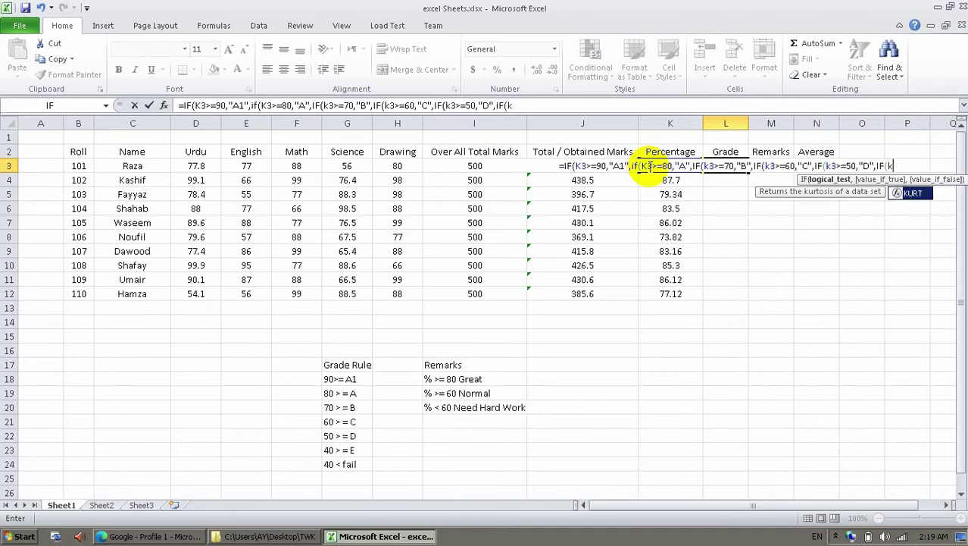
type("3")
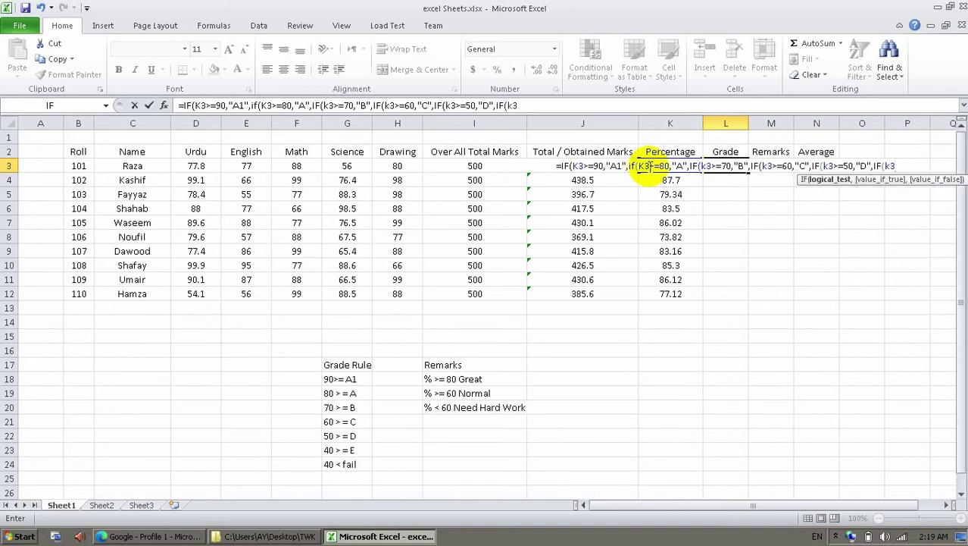
type(">")
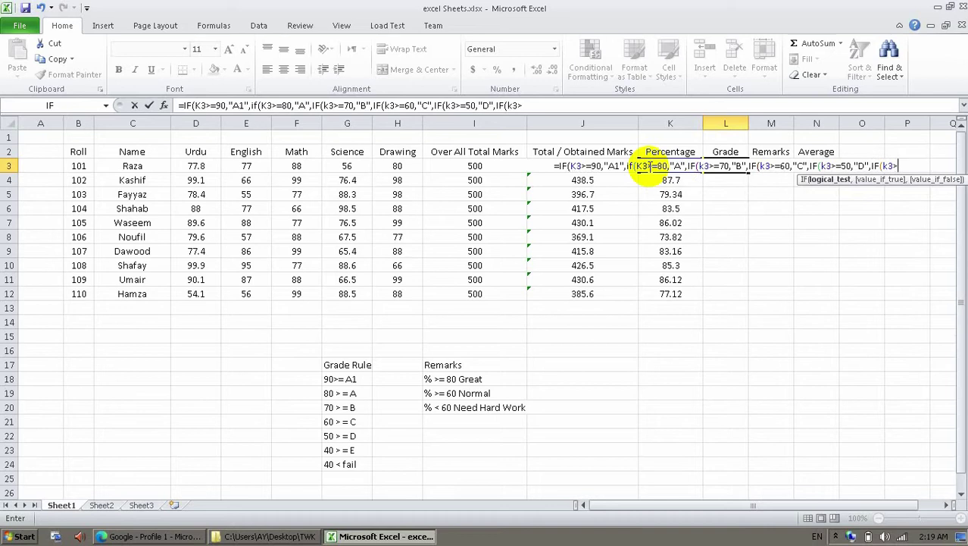
type("=")
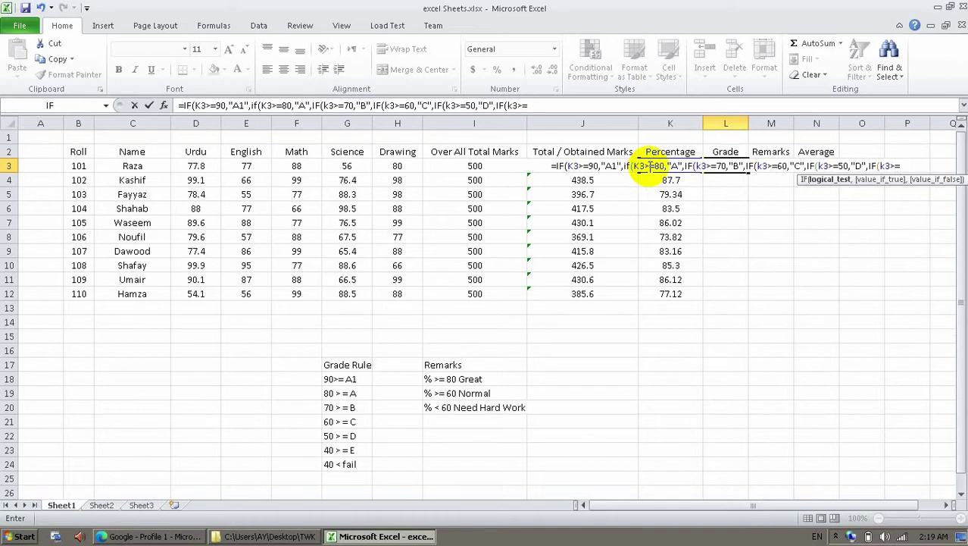
type("40,\"E\",IF(")
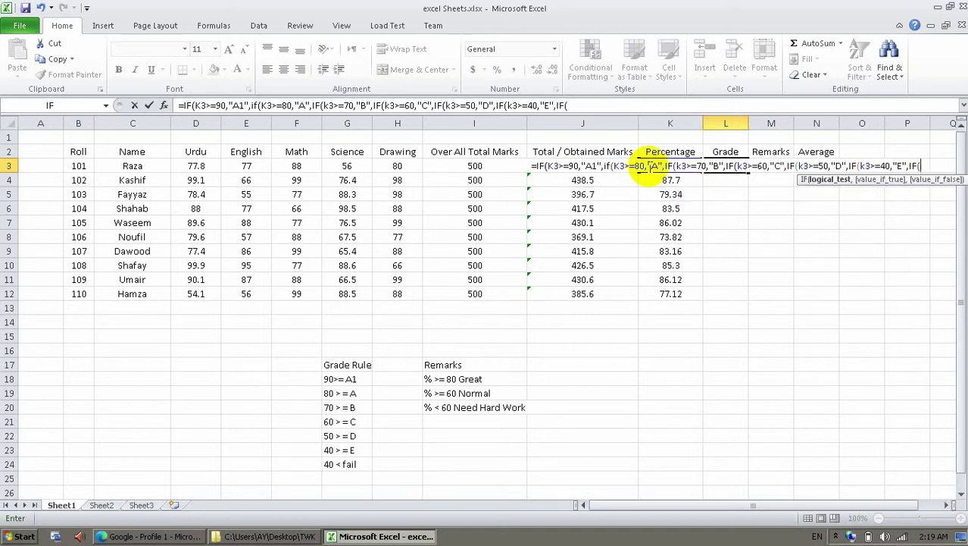
type("k3")
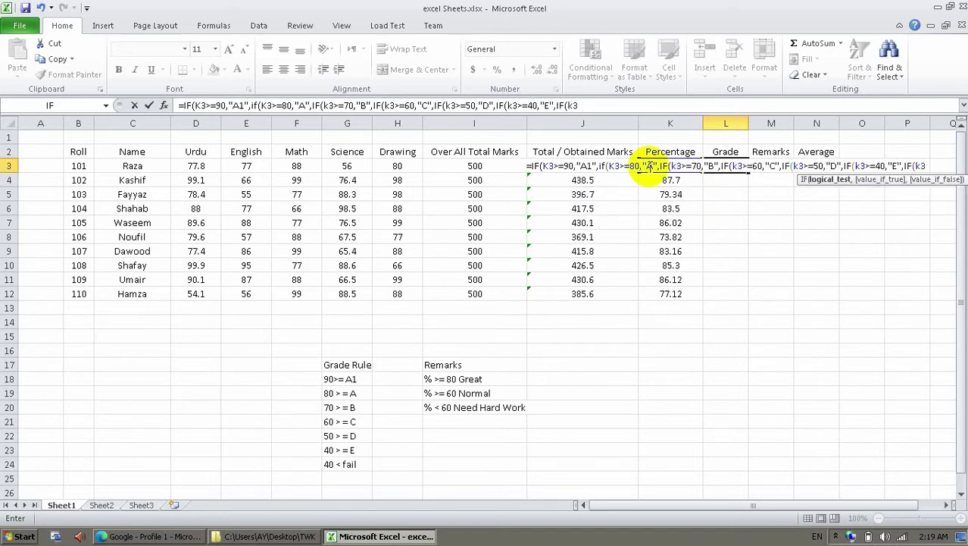
type("<")
Finish with the K3<40 "Fail" test, close all brackets and enter the grade formula
key("Left")
type(",")
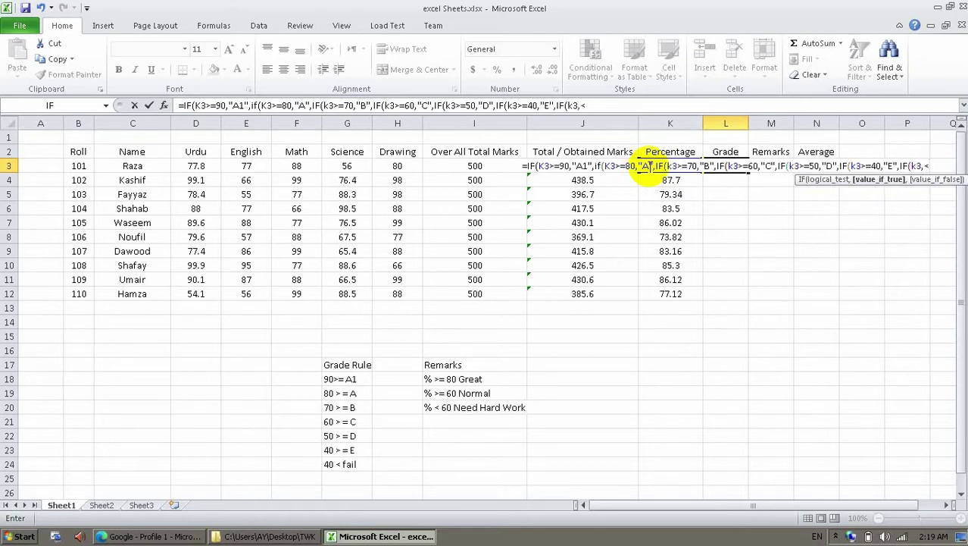
key("BackSpace")
key("Delete")
type("<")
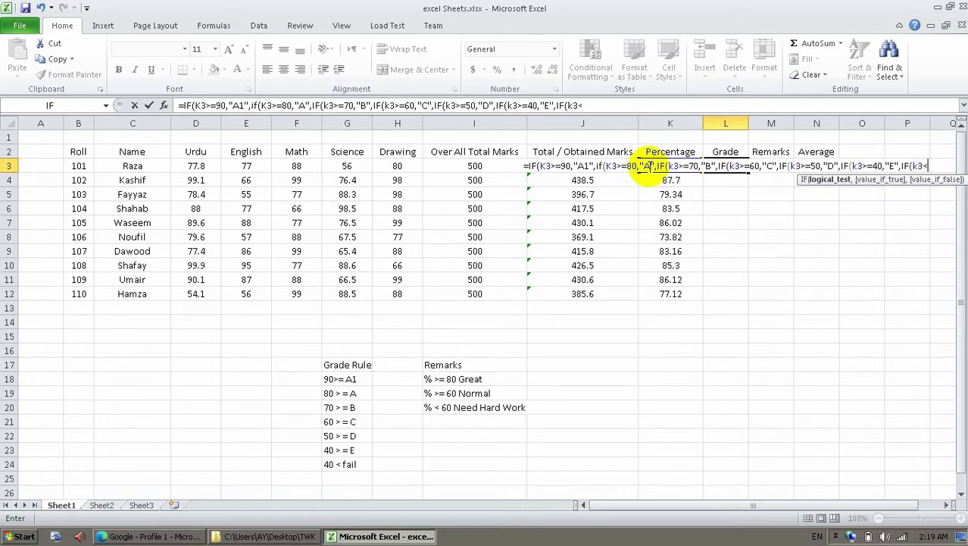
type("40,fai")
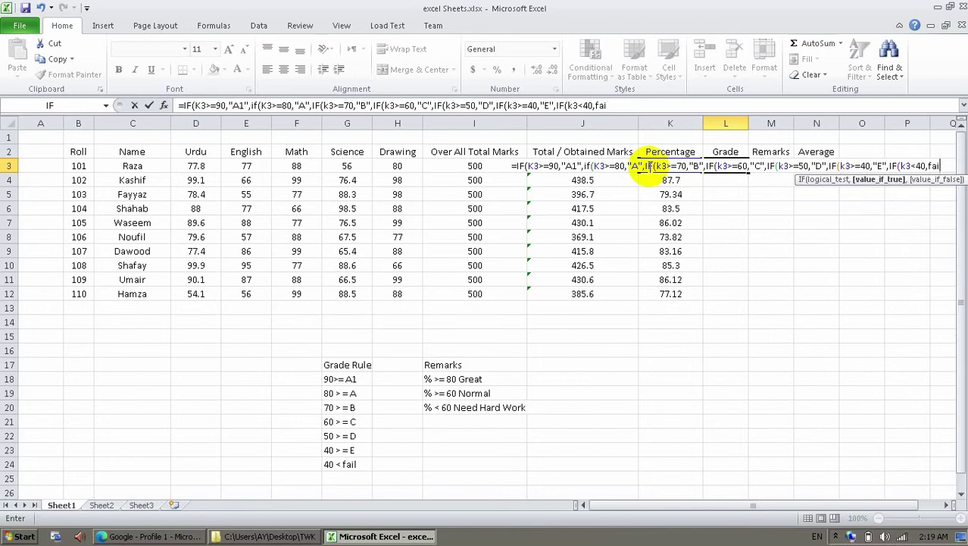
key("BackSpace")
key("BackSpace")
key("BackSpace")
type("\"Fail\"")
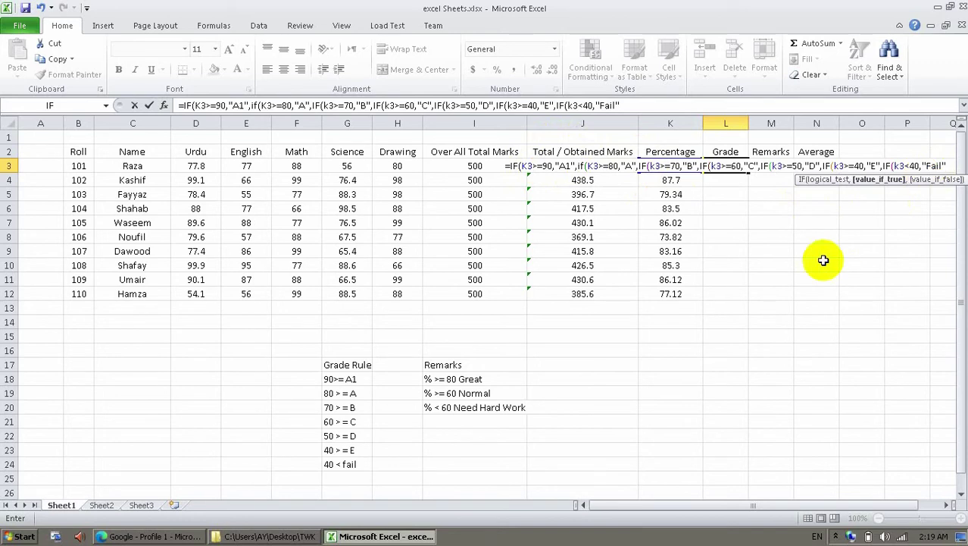
type(")")
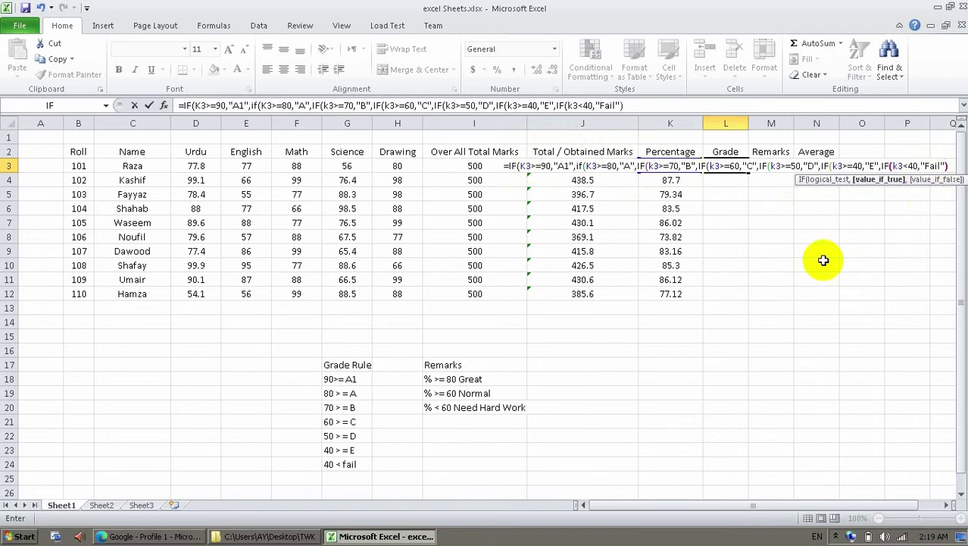
type(")))")
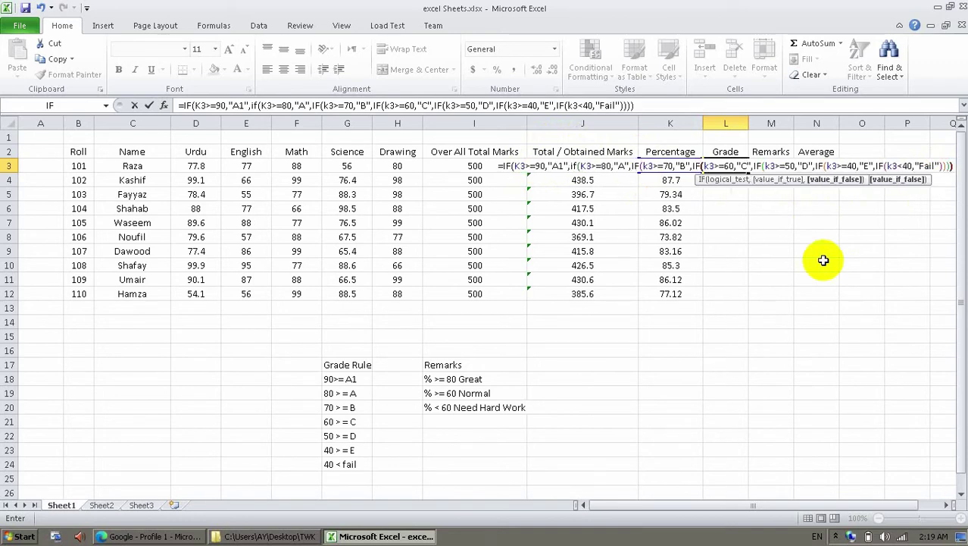
type("))")
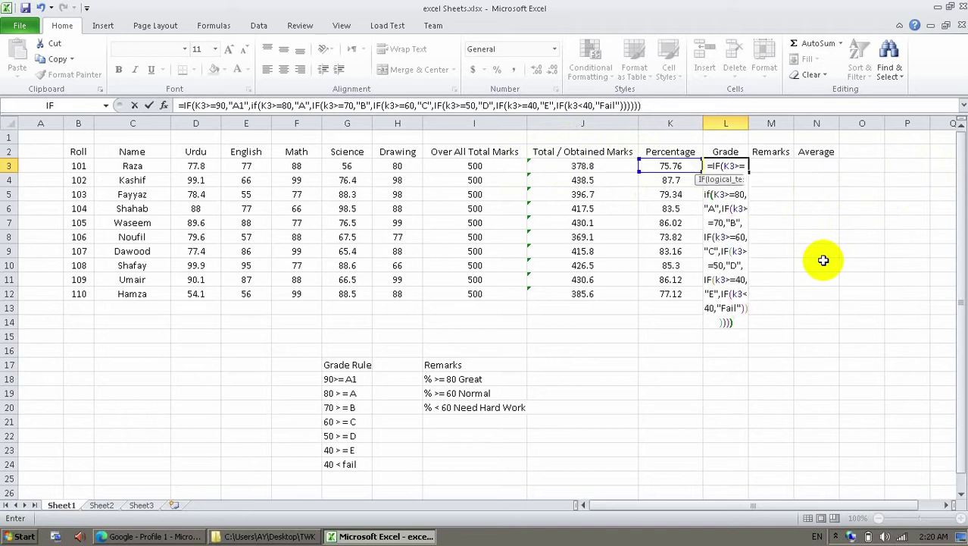
type(")")
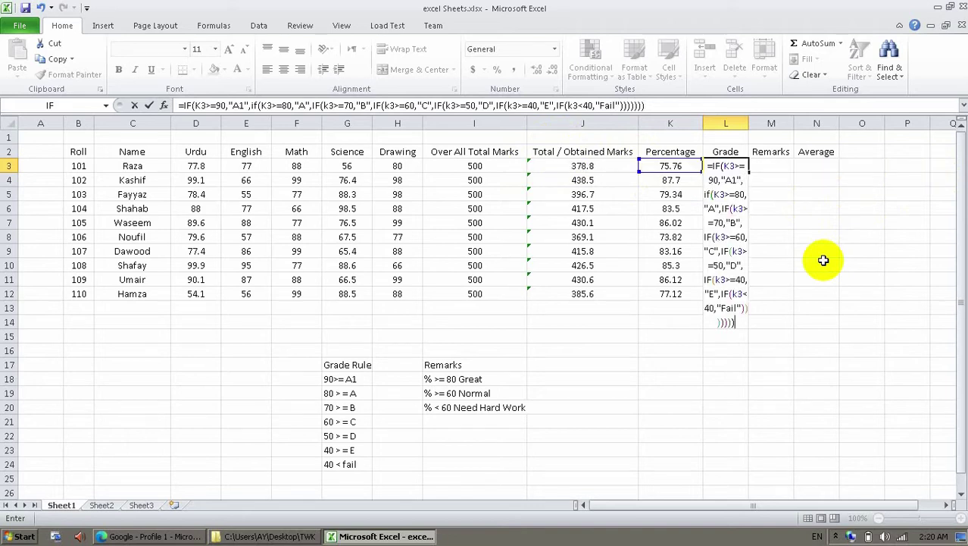
key("Return")
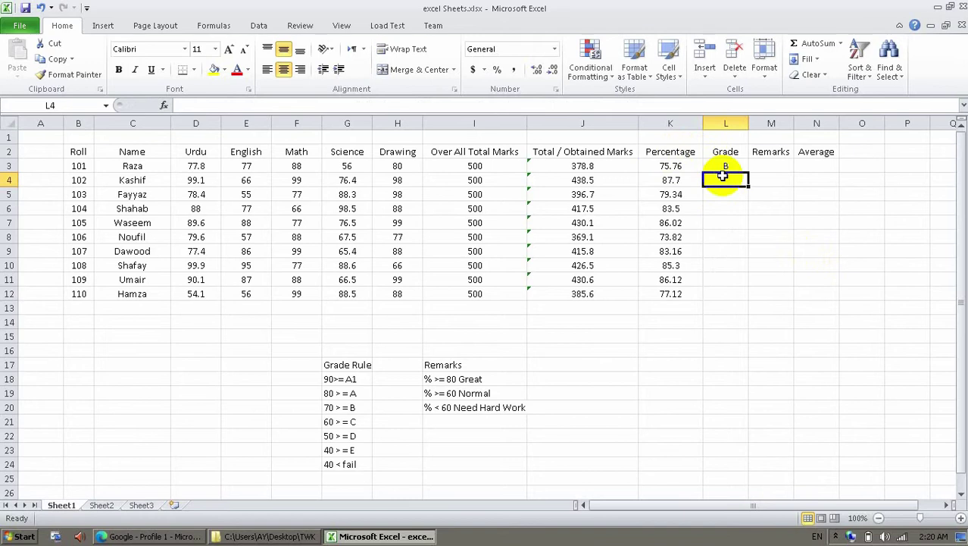
Fill the grade formula from L3 down to L12 and recheck it in the formula bar
left_click(724, 167)
left_click_drag(748, 171, 741, 297)
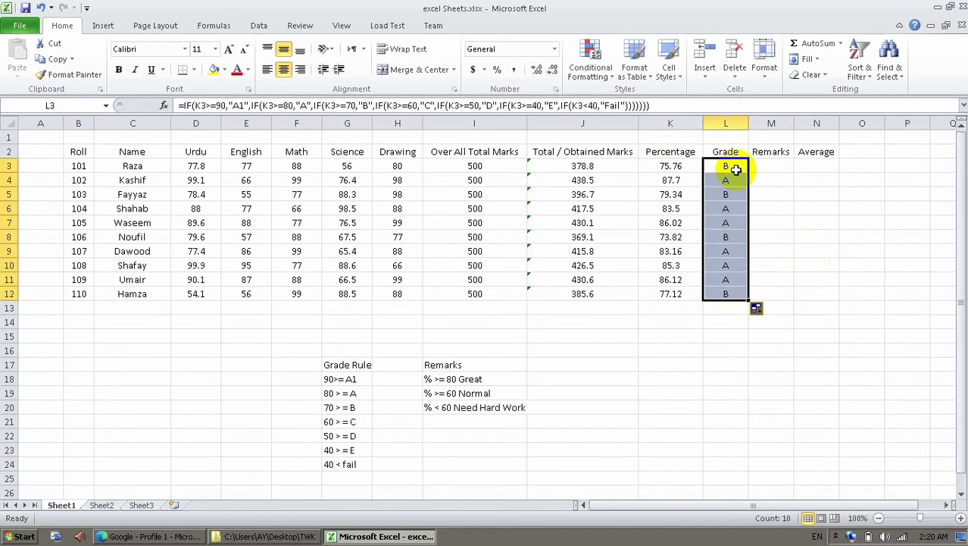
left_click(225, 106)
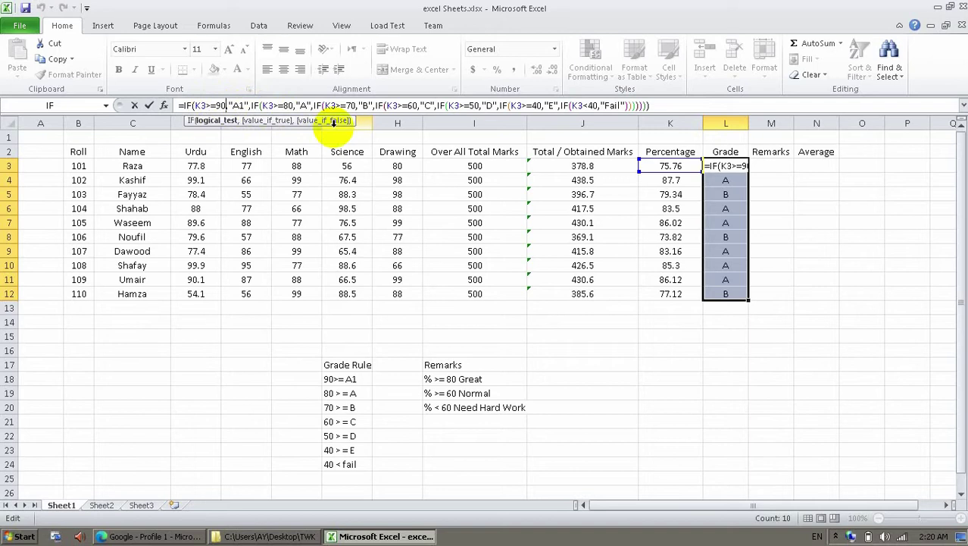
key("Return")
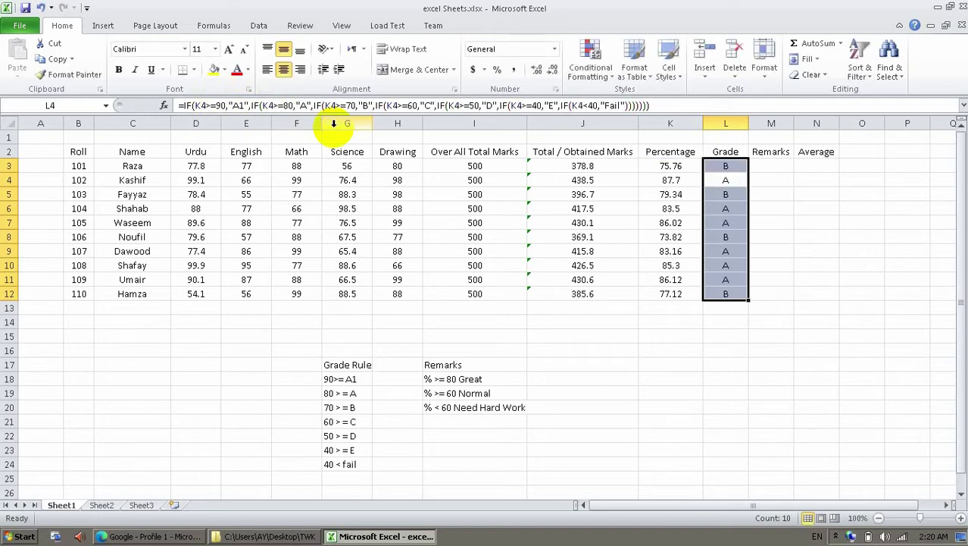
key("Up")
key("Right")
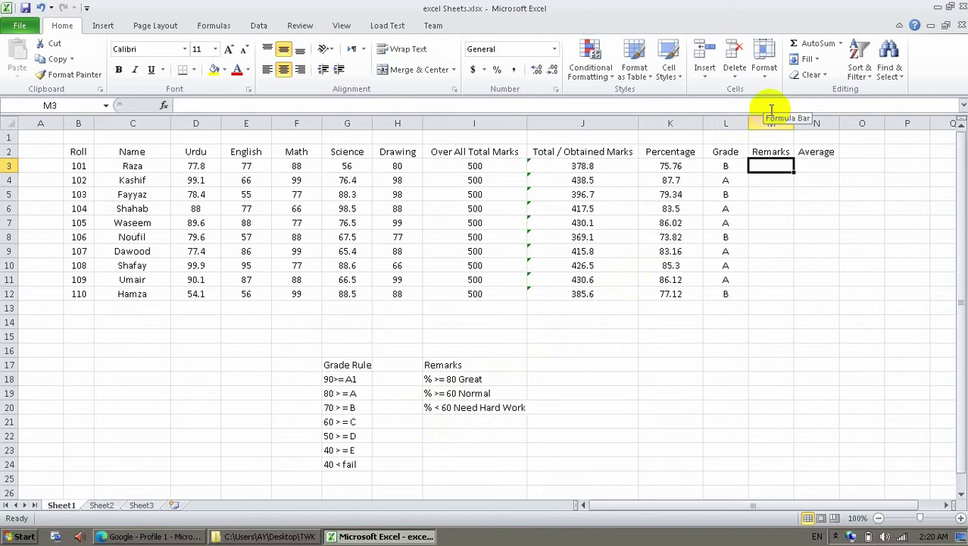
Enter =IF(K3>=80,"Great",IF(K3>=60,"Normal",IF(K3<60,"Need Hard Work"))) in M3, fixing typos
type("=IF(")
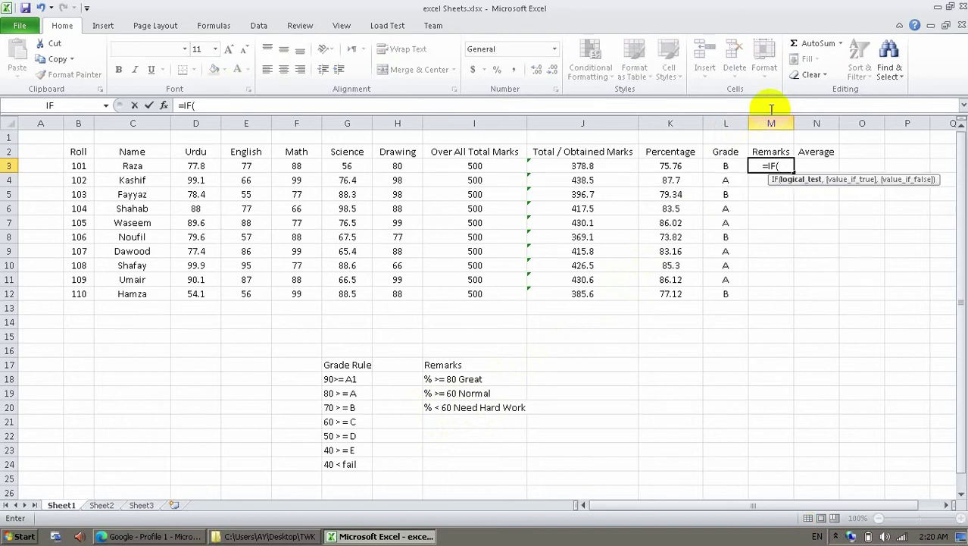
type("k3>")
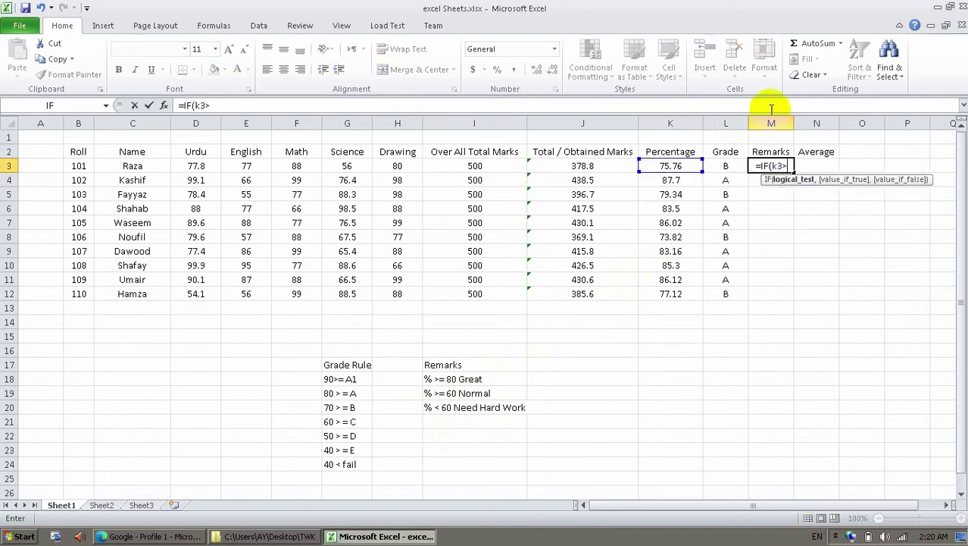
type("=80,")
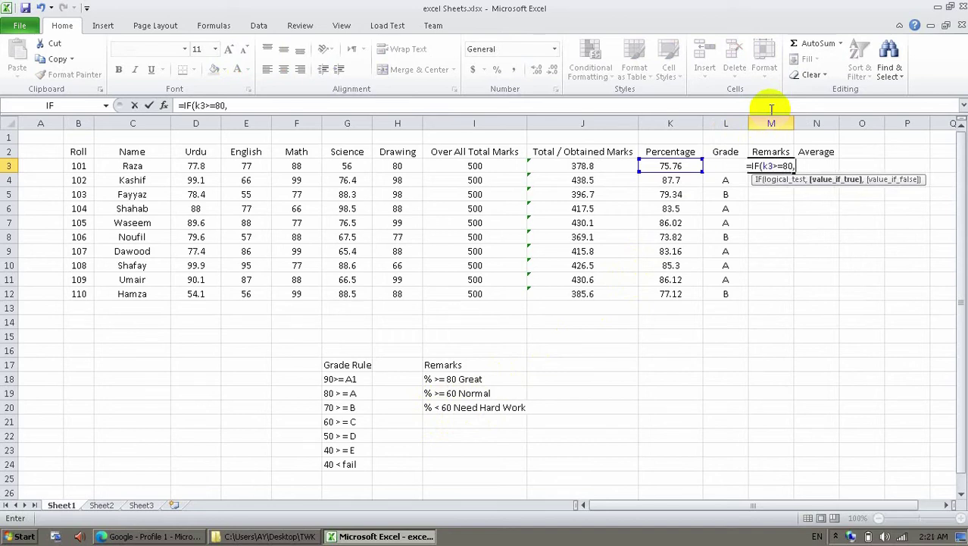
type("\"")
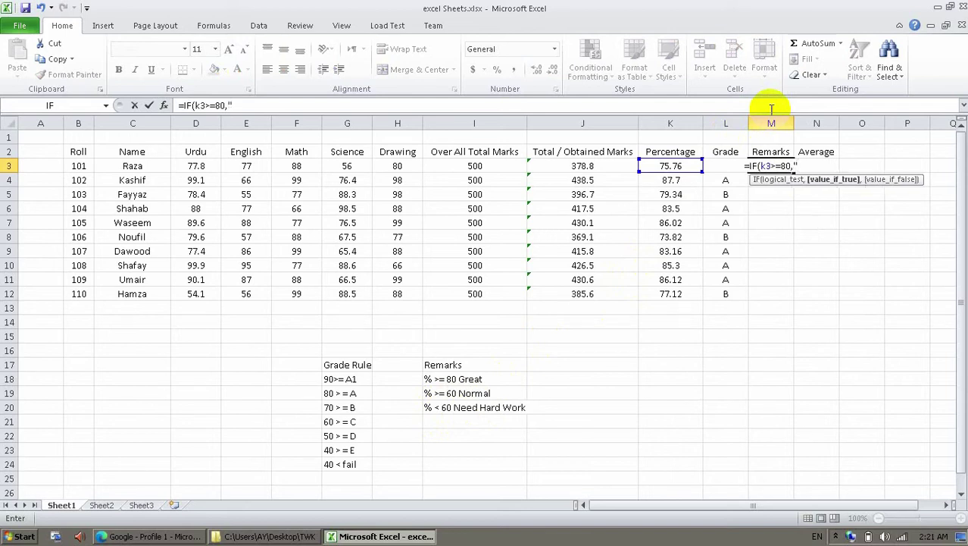
type("Great\"")
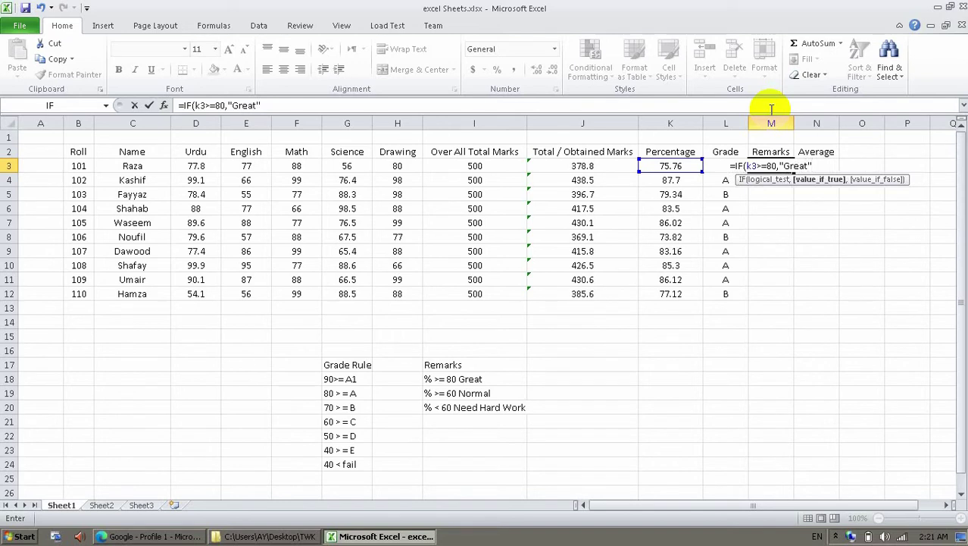
type(",if")
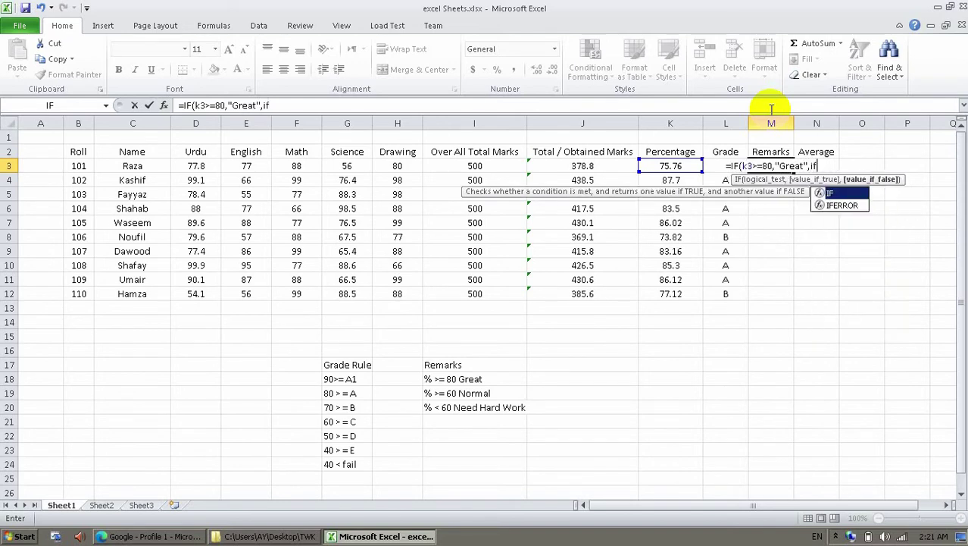
type("(k3>=")
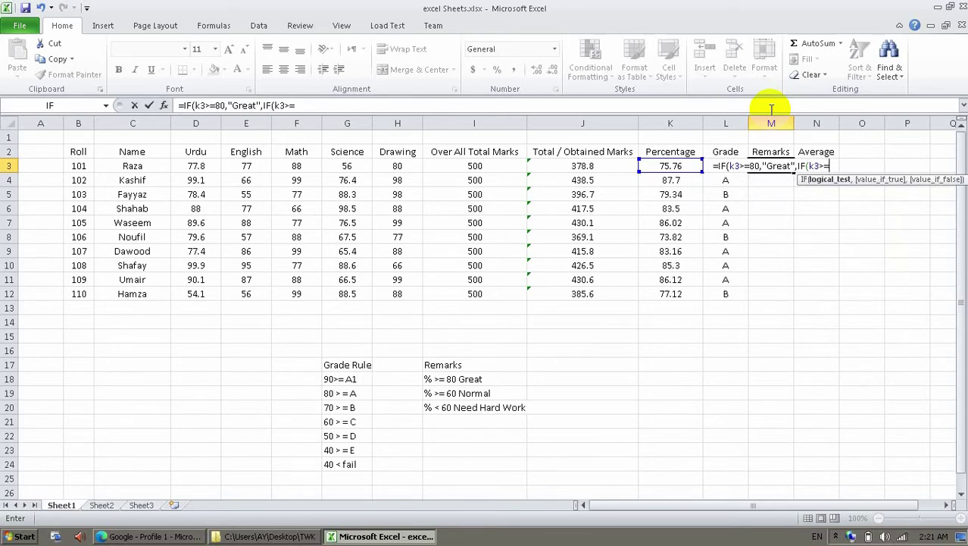
type("60,\"Normal\"")
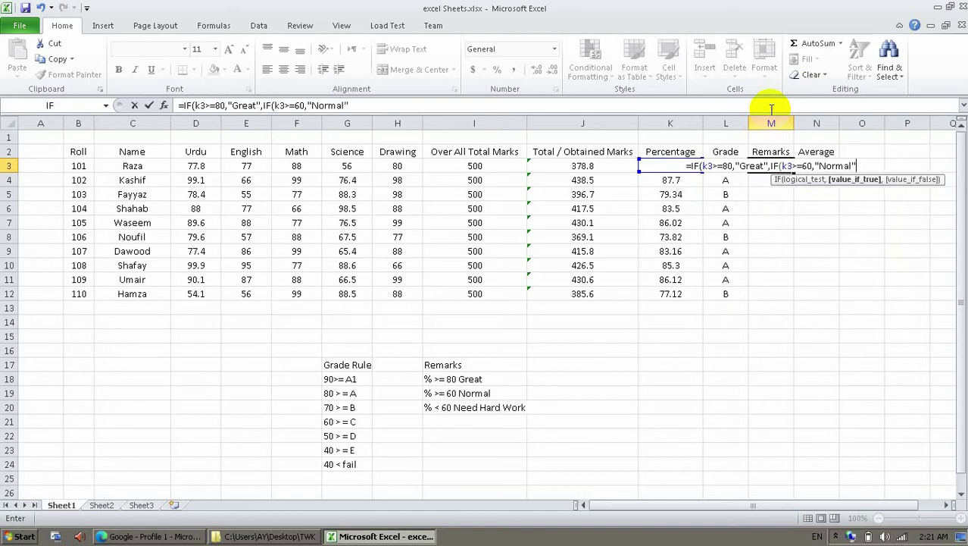
type("i")
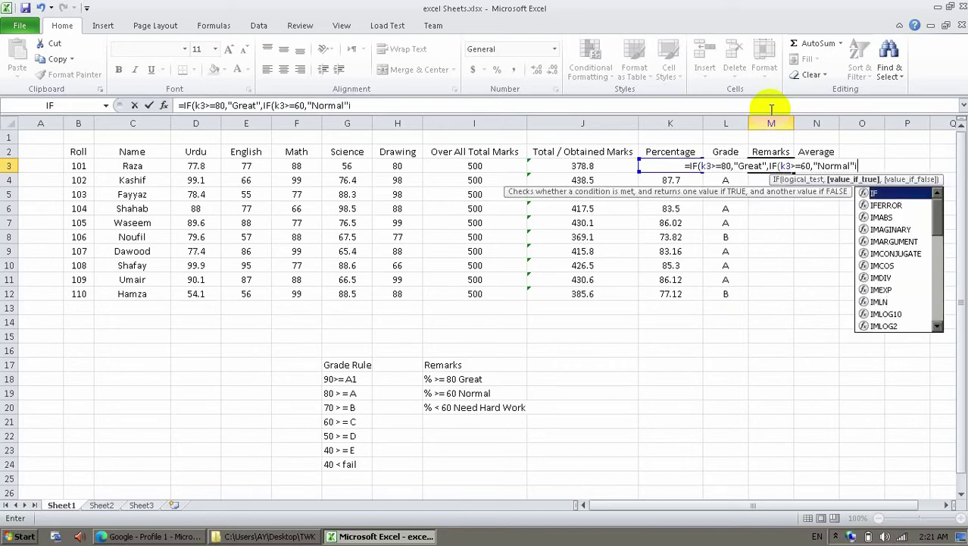
key("BackSpace")
type("m")
key("BackSpace")
type(",IF(k3<")
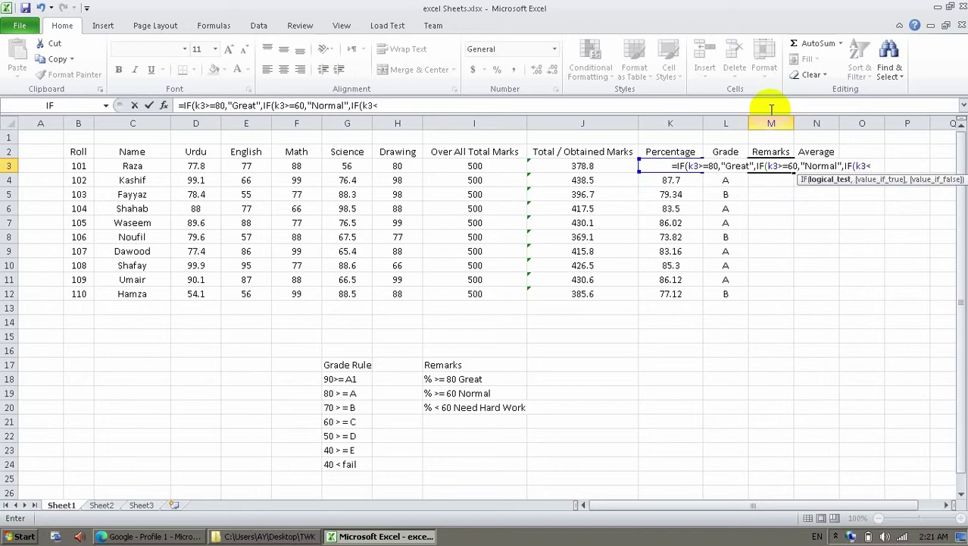
type("60")
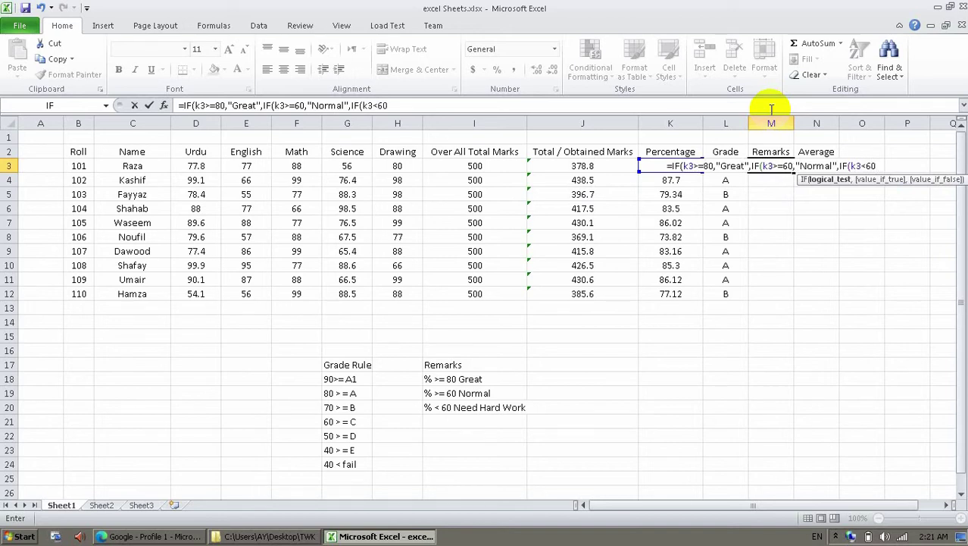
type(",:")
key("BackSpace")
type("\"")
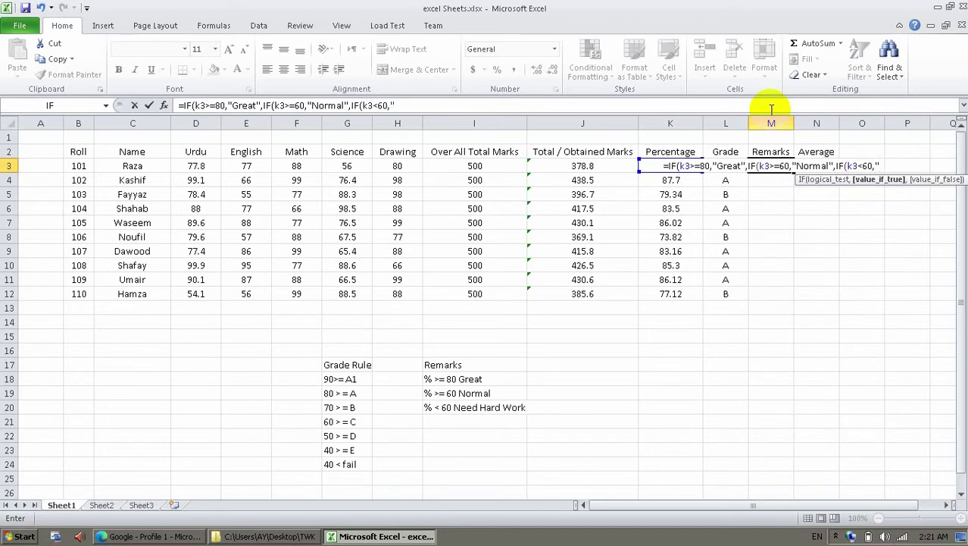
type("need Hard Work\"")
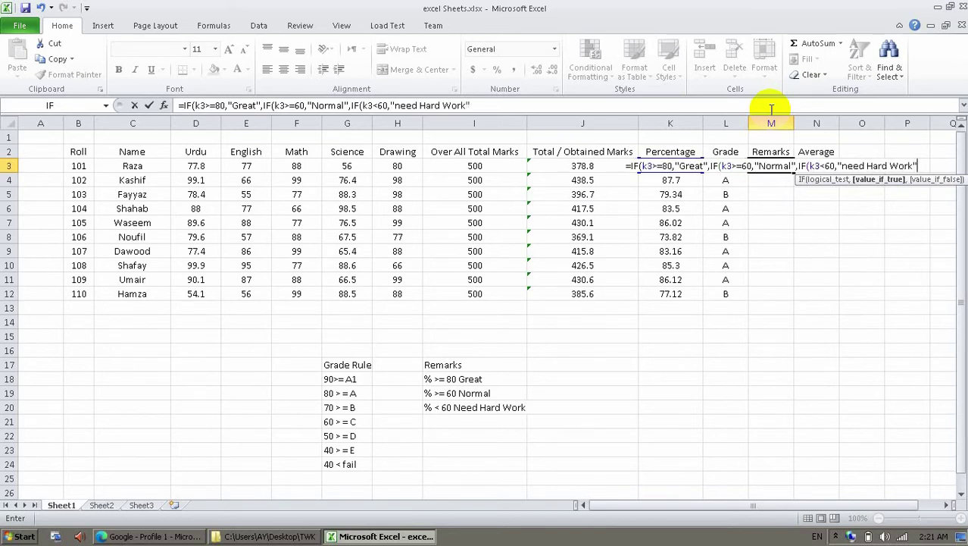
type(")")
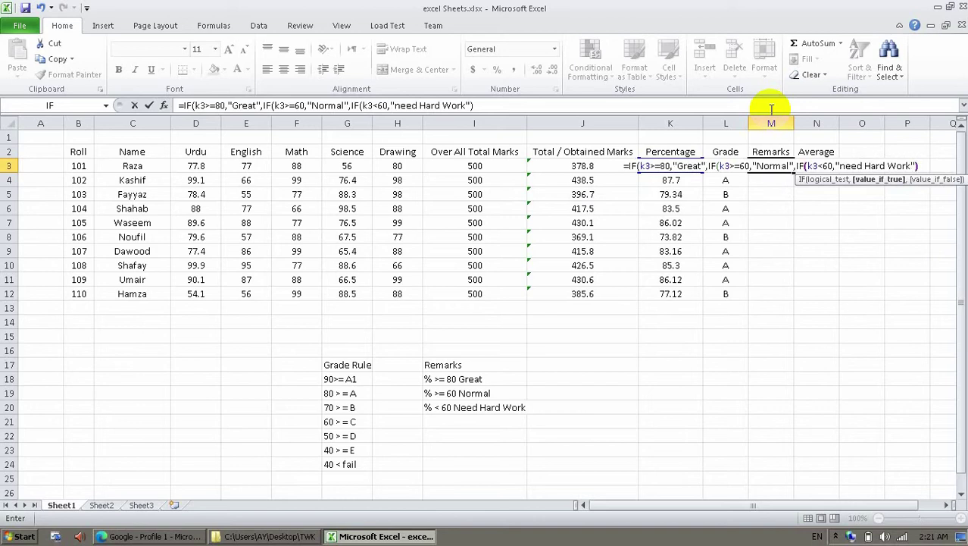
type("))")
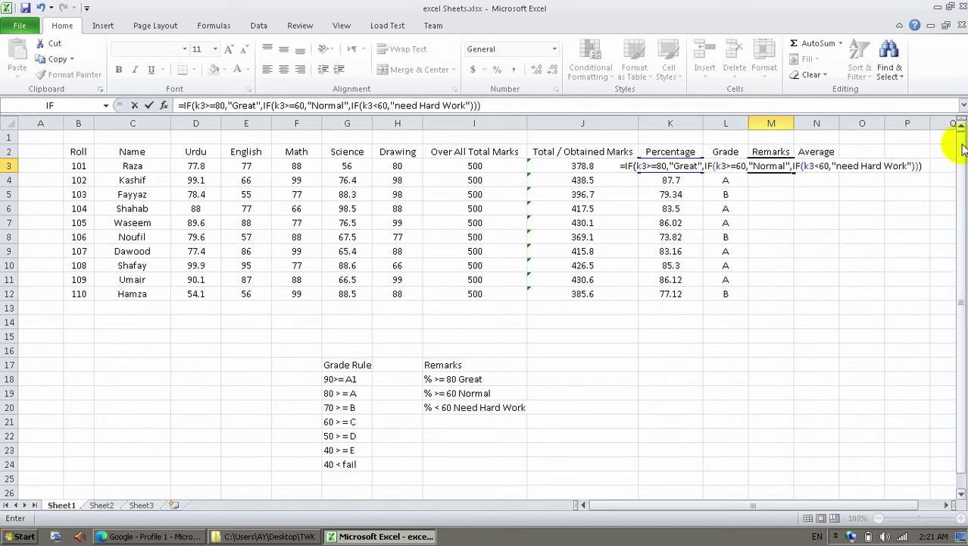
left_click(842, 165)
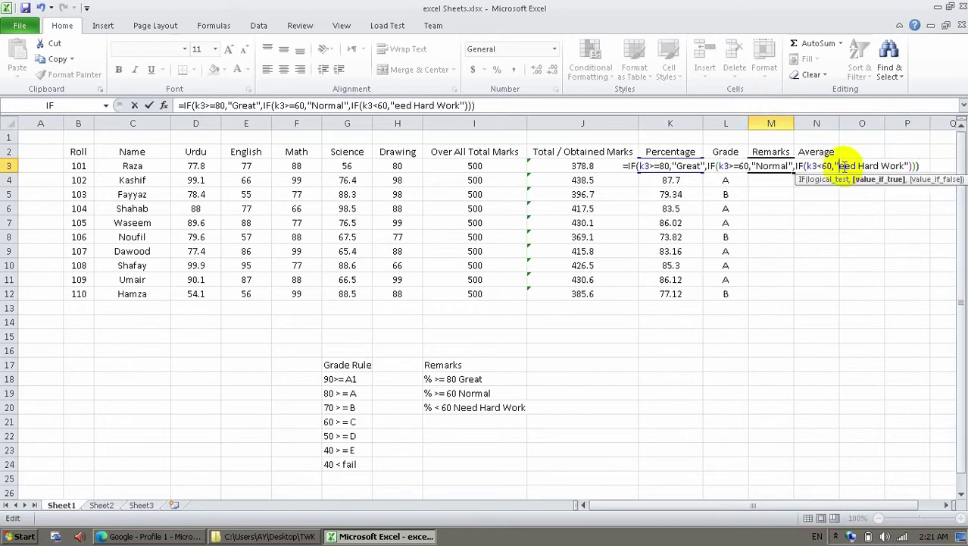
key("BackSpace")
type("N")
key("Return")
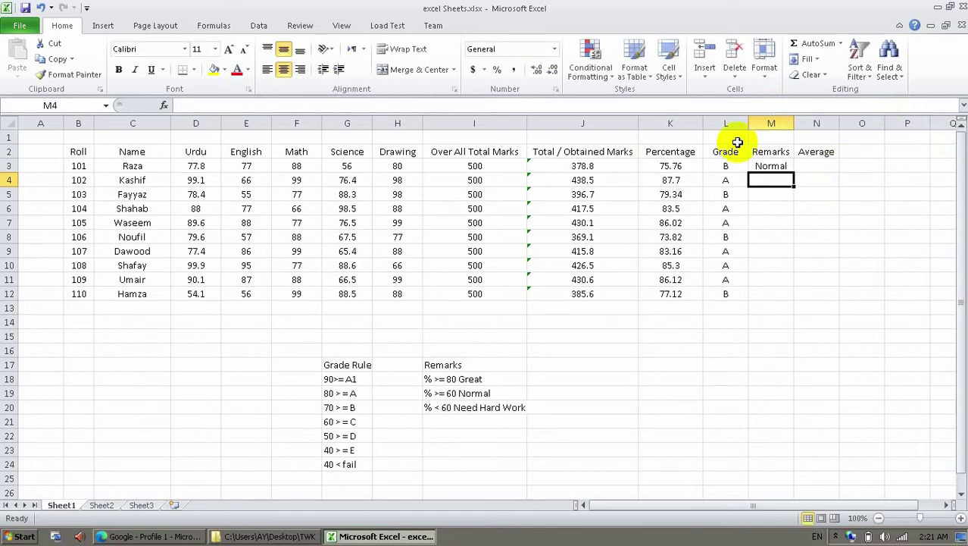
Copy the Remarks formula from M3 down to M12
left_click(769, 166)
left_click_drag(795, 172, 792, 299)
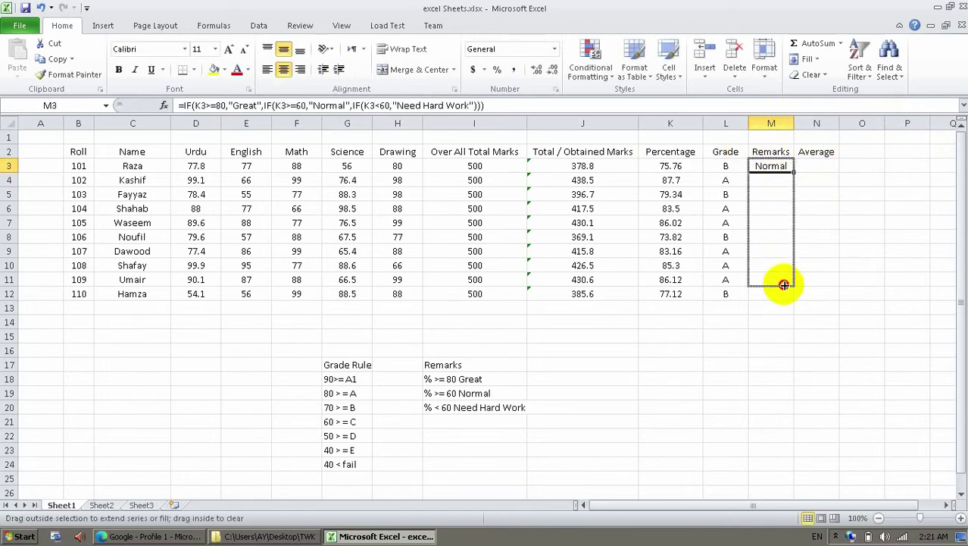
left_click(778, 163)
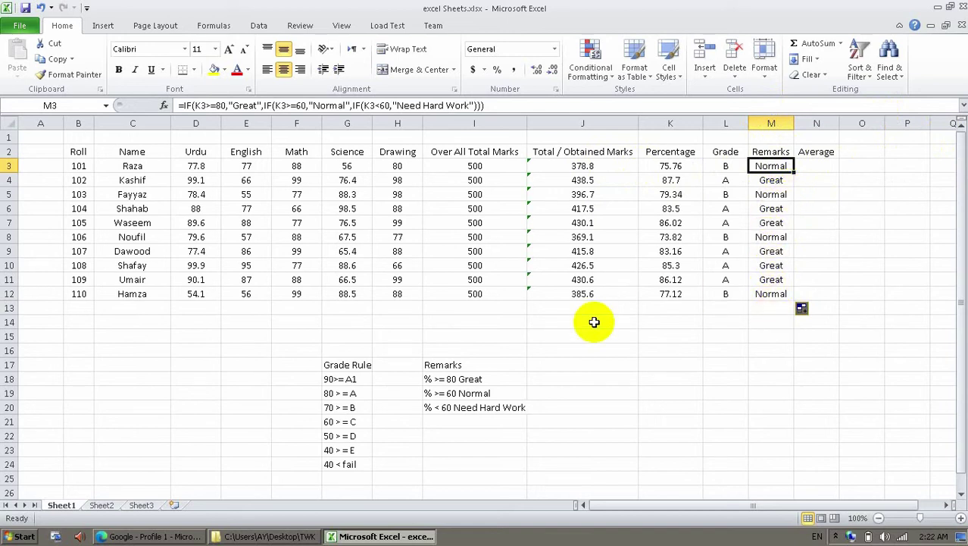
Lower roll 109's marks to 44 Math, 33 English and 22 Urdu in row 11
left_click(297, 294)
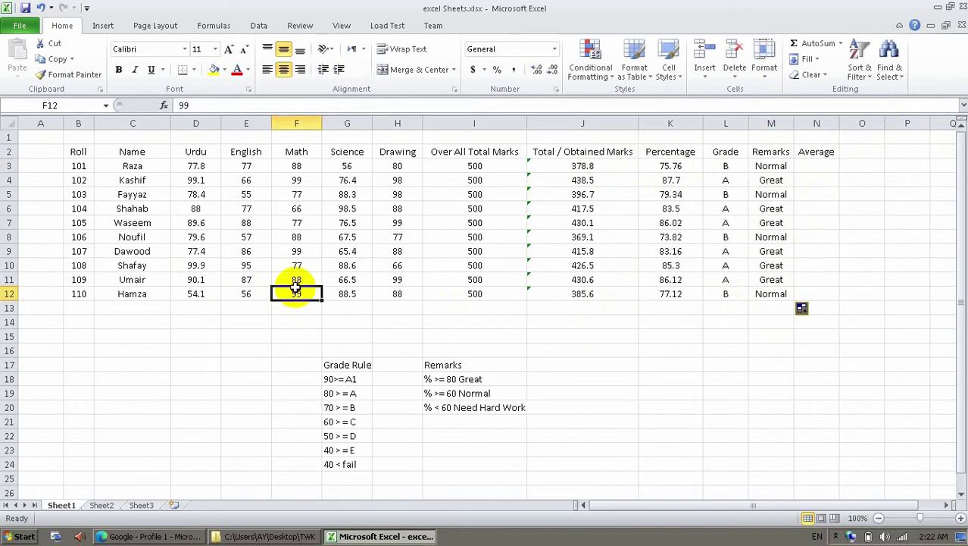
left_click(296, 280)
type("44")
key("Return")
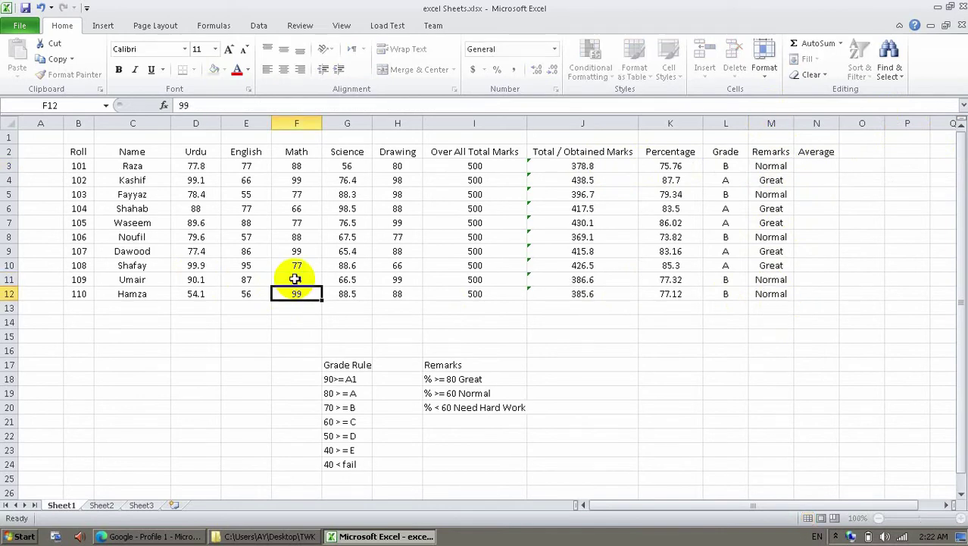
key("Left")
key("Up")
type("33")
key("Return")
key("Left")
key("Up")
type("22")
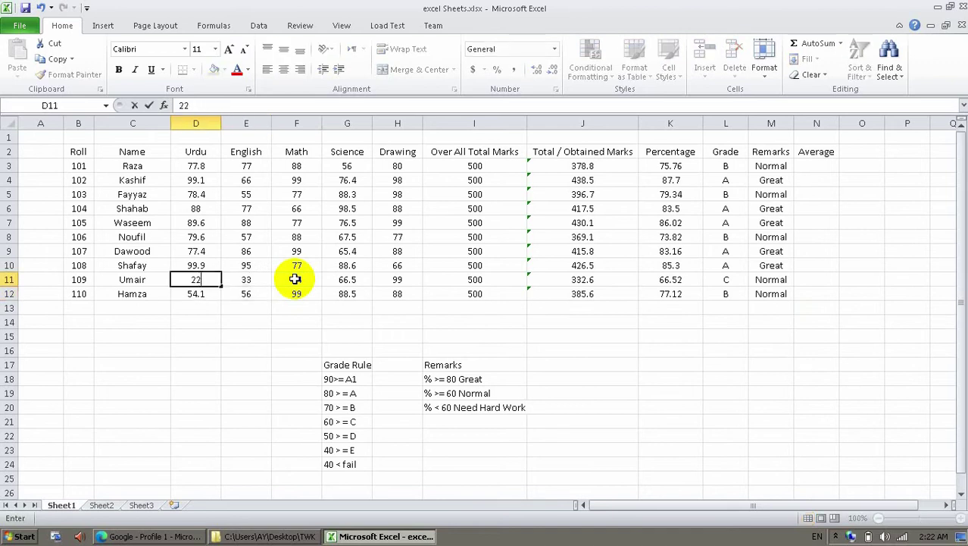
key("Return")
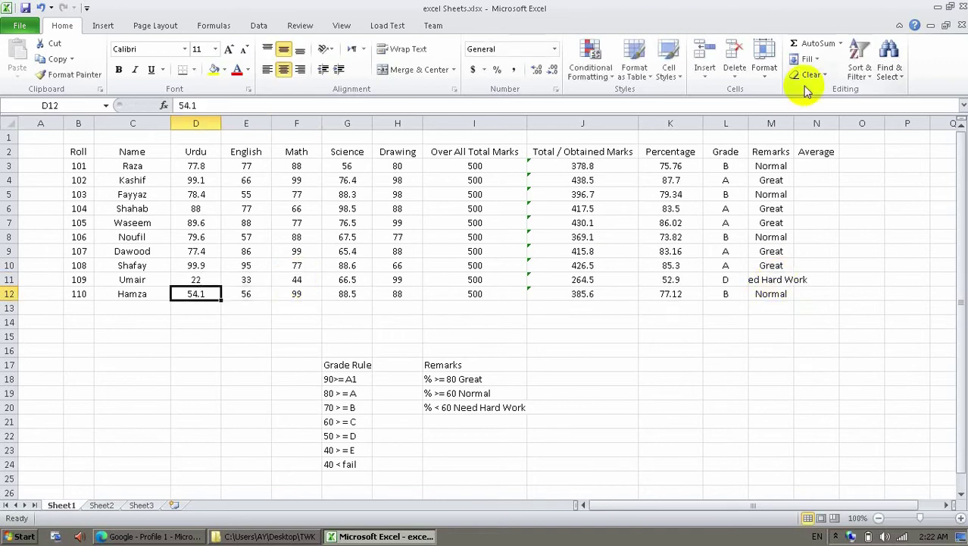
Widen the Remarks and Average columns to fit their contents
left_click_drag(794, 122, 837, 144)
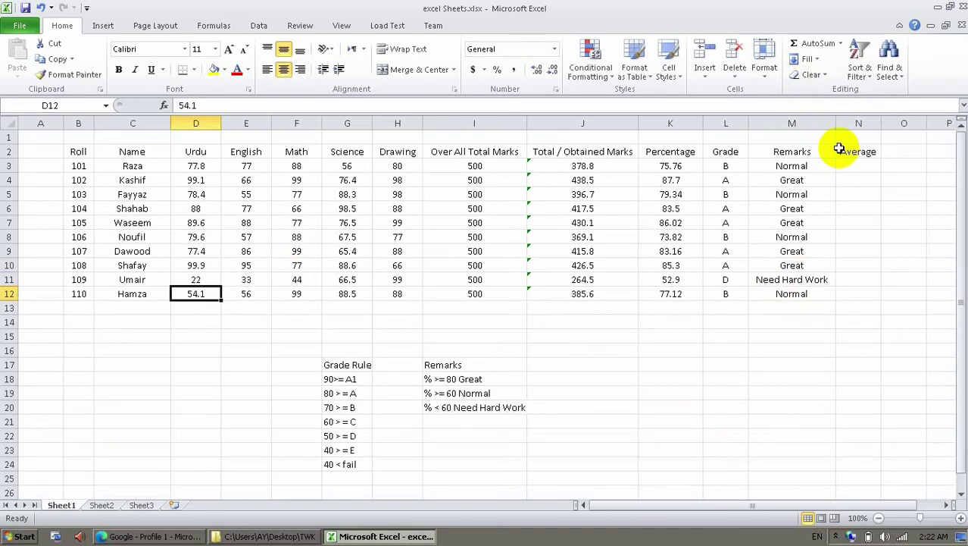
left_click(792, 280)
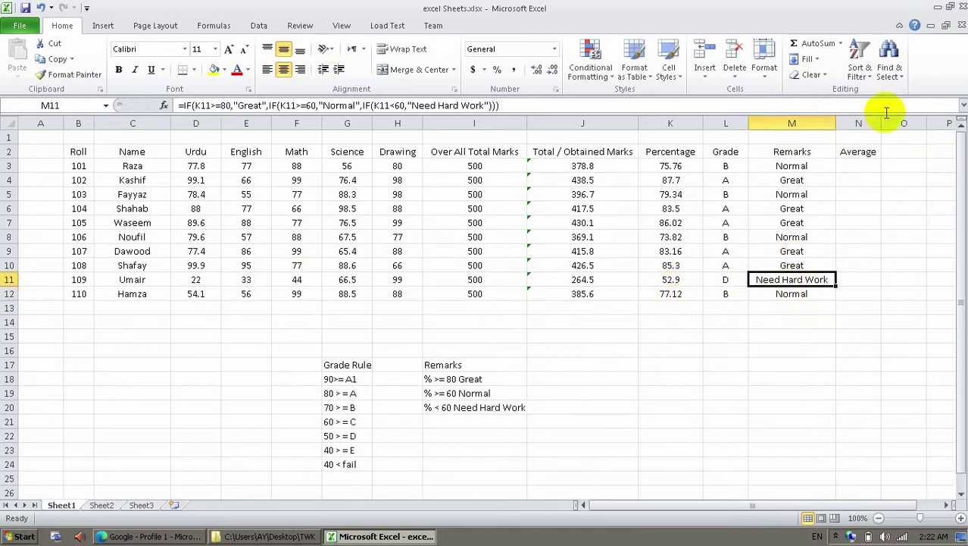
left_click(852, 168)
left_click_drag(882, 127, 903, 129)
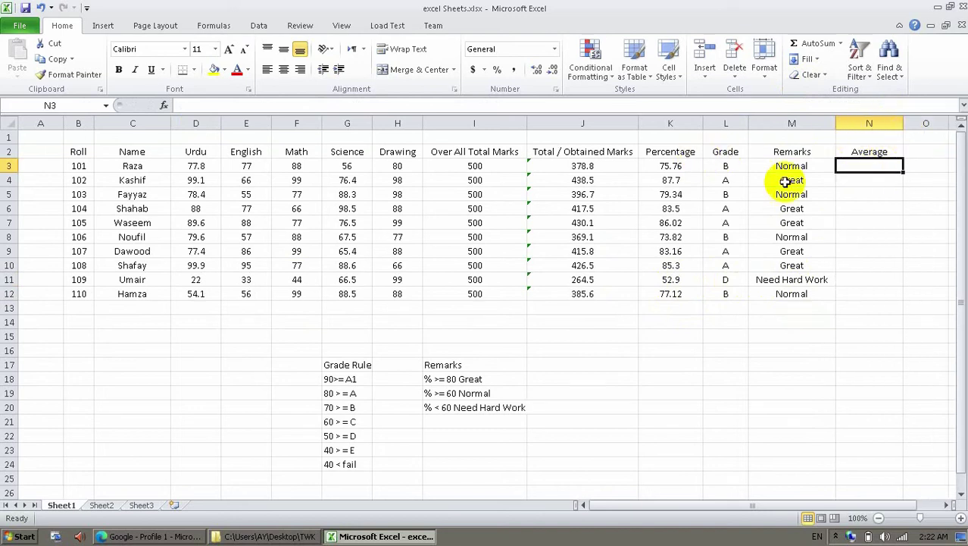
left_click(696, 163)
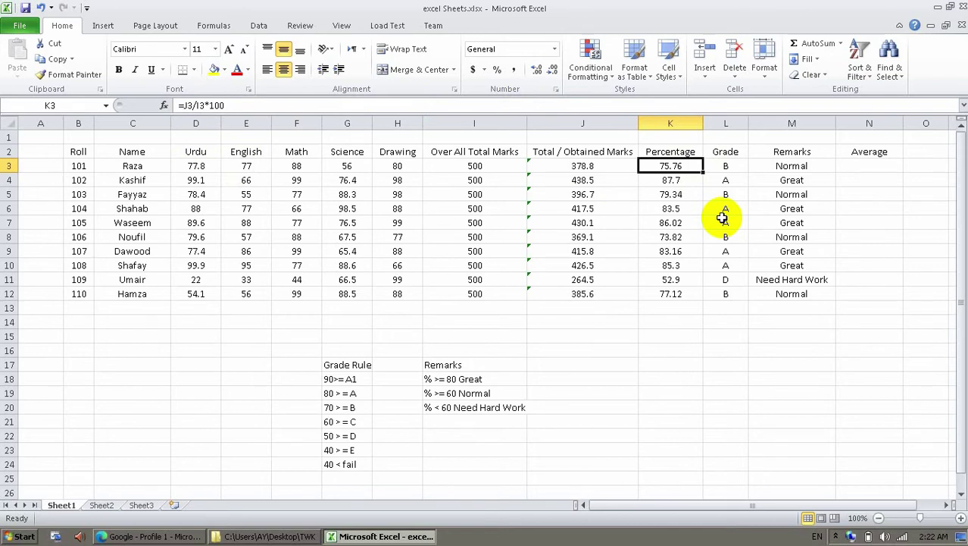
left_click(894, 169)
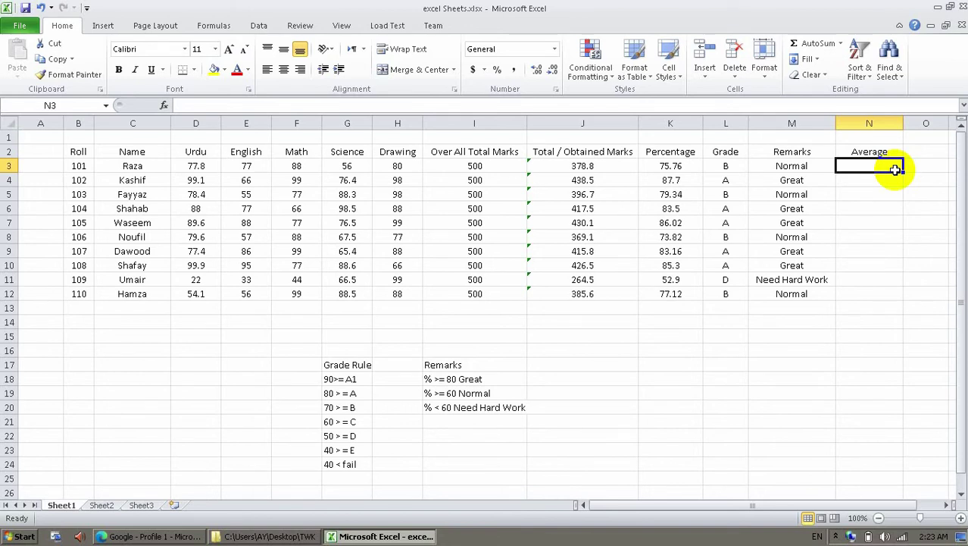
Type a temporary note about the total number in N3, correcting its misspelled words
type("toal")
key("BackSpace")
key("BackSpace")
type("lat num")
type(" / quatiniy or")
type("nu")
key("BackSpace")
key("BackSpace")
key("BackSpace")
type("f no")
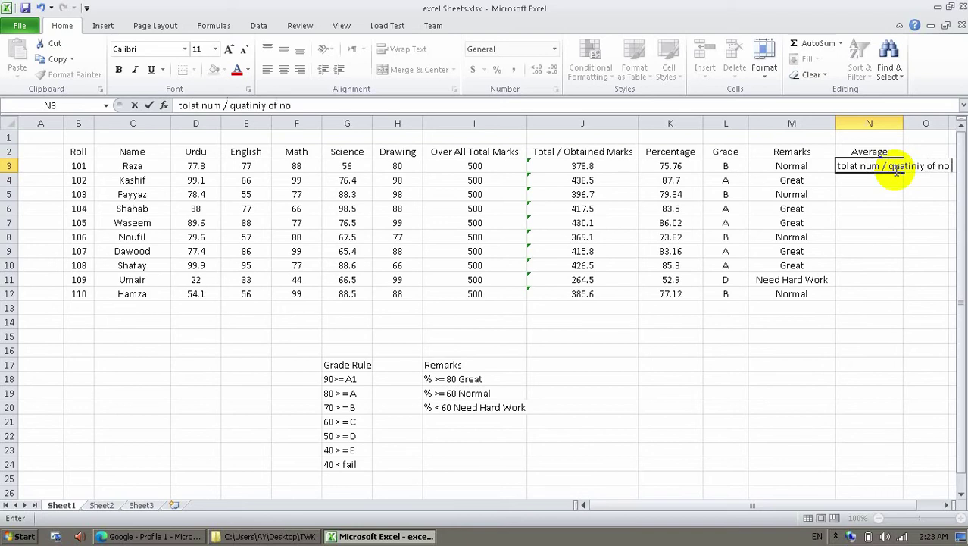
left_click(868, 168)
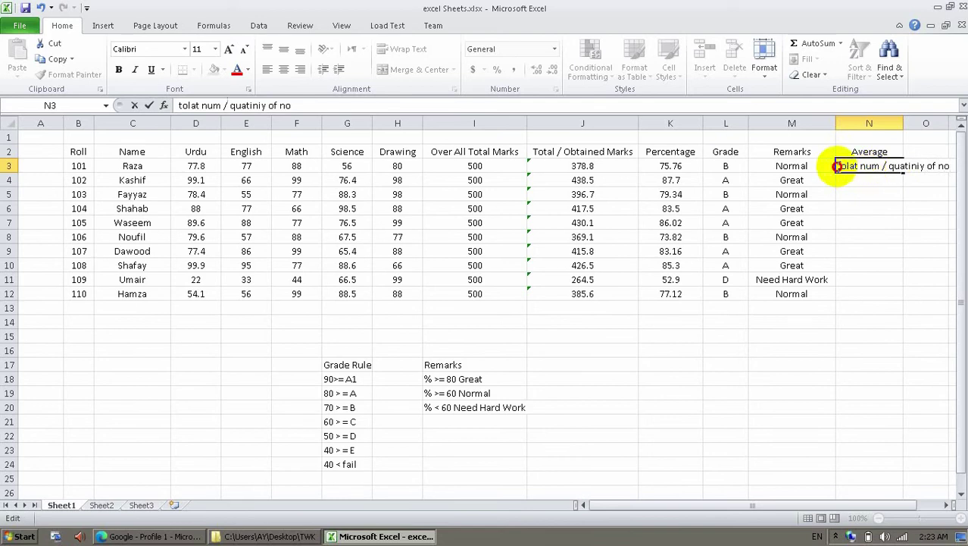
key("shift+Right")
key("shift+Right")
key("shift+Right")
key("shift+Right")
key("shift+Right")
type("total")
Delete the note from N3 and start an =AVERAGE( formula there
left_click(837, 165)
key("ctrl+shift+Right")
key("ctrl+shift+Right")
key("ctrl+shift+Right")
key("ctrl+shift+Right")
key("ctrl+shift+Right")
key("ctrl+shift+Right")
key("Delete")
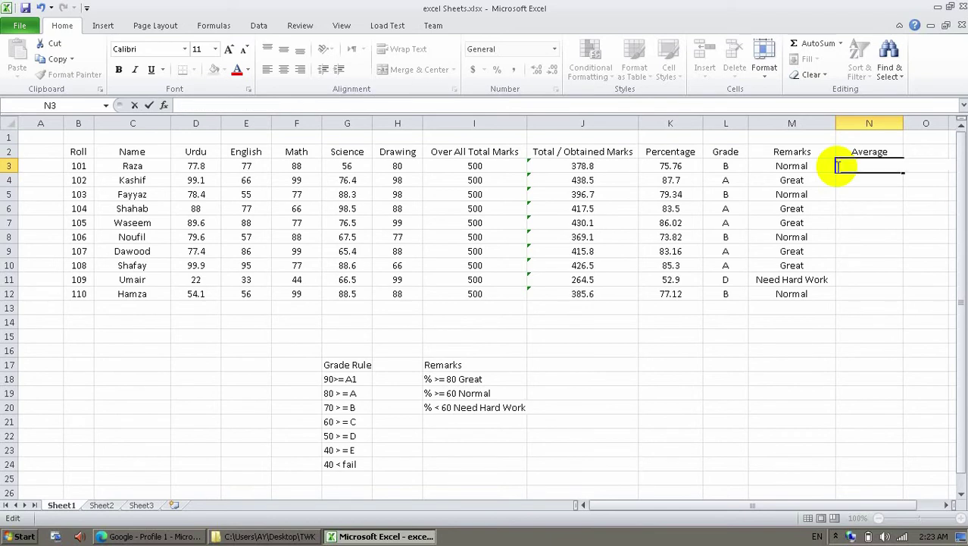
type("=average")
key("Tab")
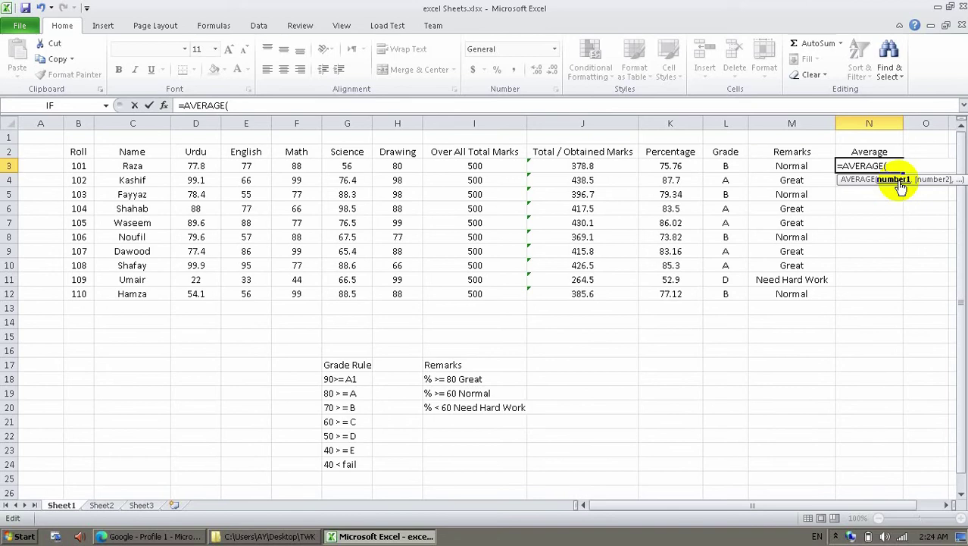
Complete N3 as =AVERAGE(D3:H3) over the five subject marks
left_click(614, 137)
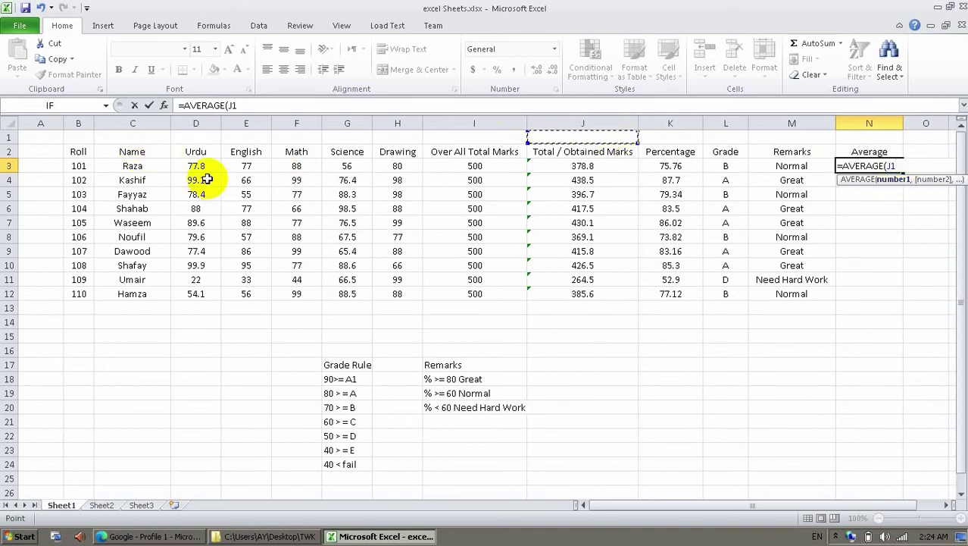
left_click_drag(195, 166, 394, 173)
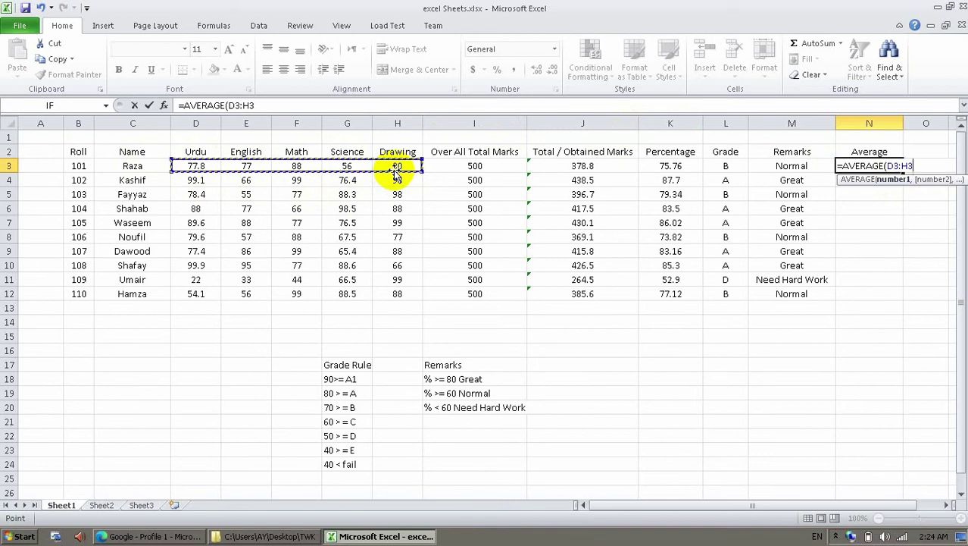
type(")")
key("Return")
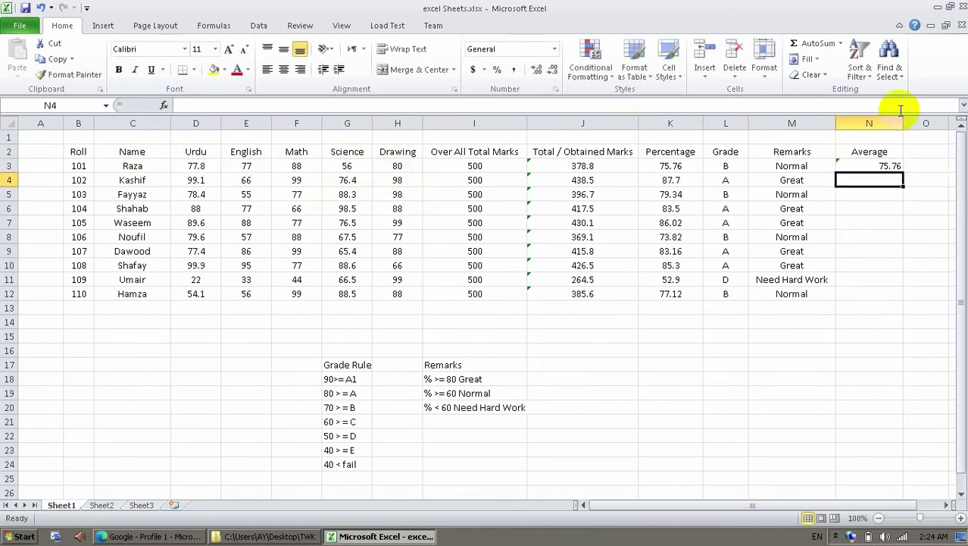
Compare the new average in N3 with the percentage in K3
left_click(886, 165)
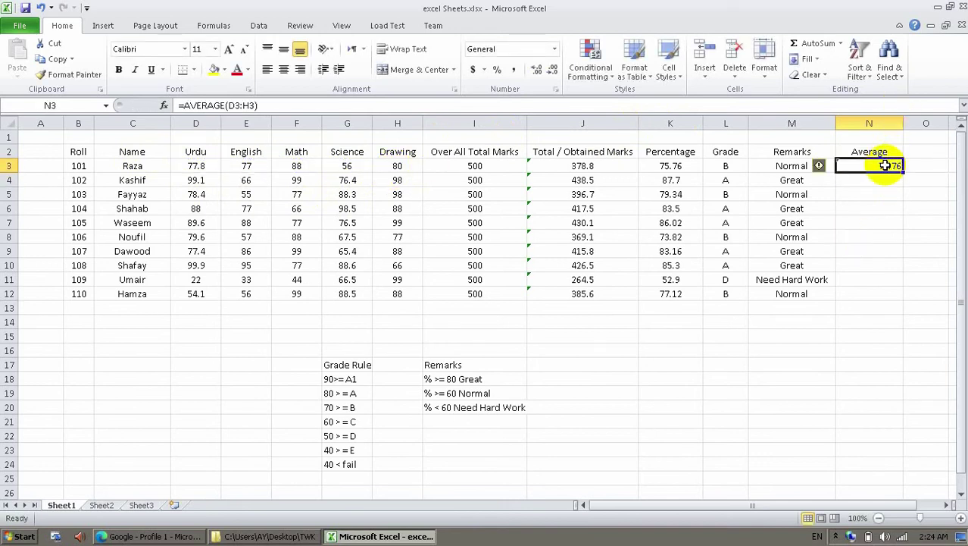
left_click(665, 164)
left_click(866, 166)
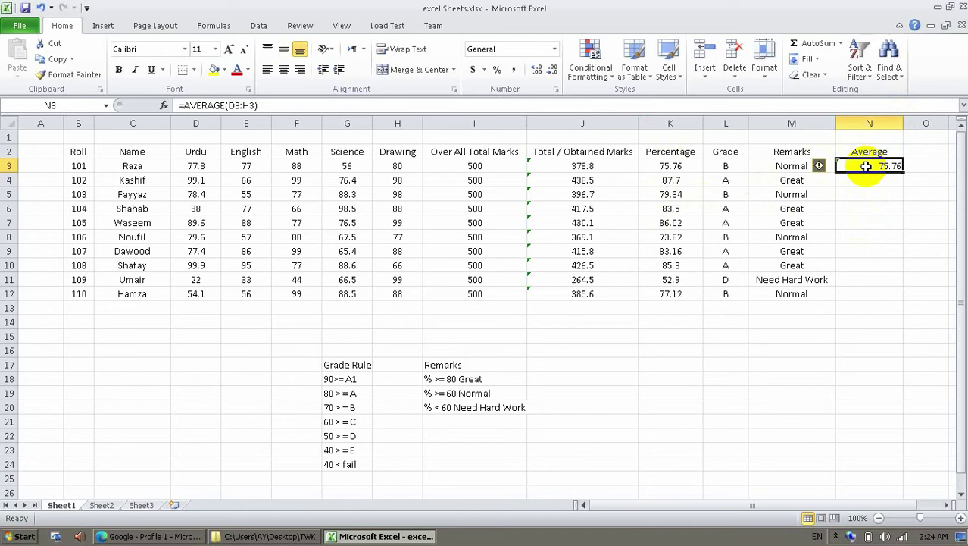
Change the first student's marks to 300 Drawing, 459 Science, 500 Math, 444 English, 444 Urdu
left_click(384, 166)
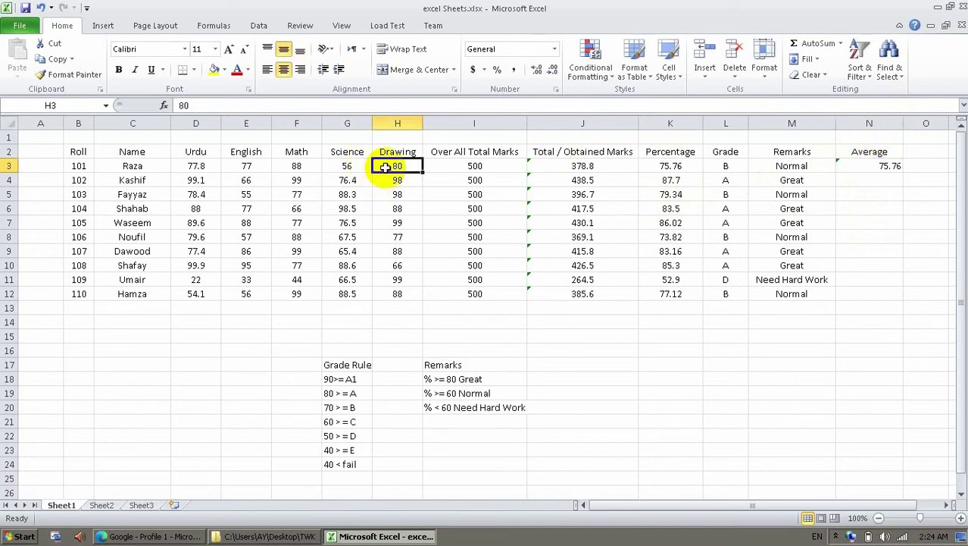
type("300")
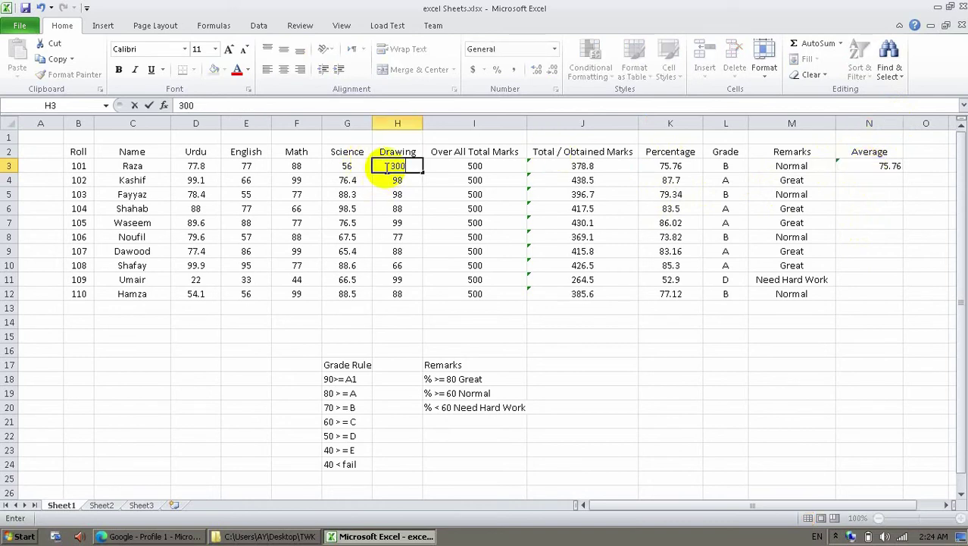
key("Left")
type("459")
key("Left")
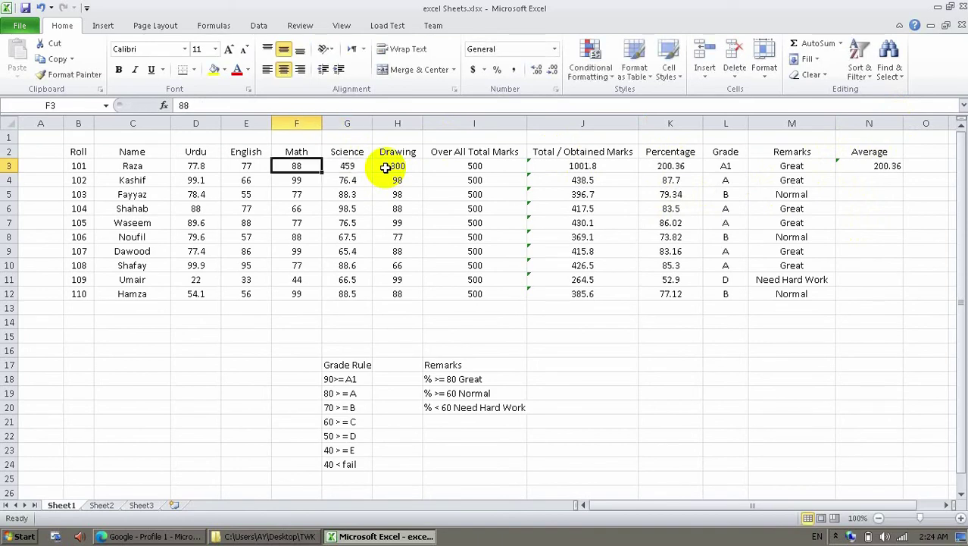
type("500")
key("Left")
type("444")
key("Left")
type("444")
key("Left")
key("Right")
key("Right")
key("Right")
key("Right")
Step through row 3's total, percentage, grade, remarks and average formulas to confirm the updates
key("Right")
key("Right")
key("Right")
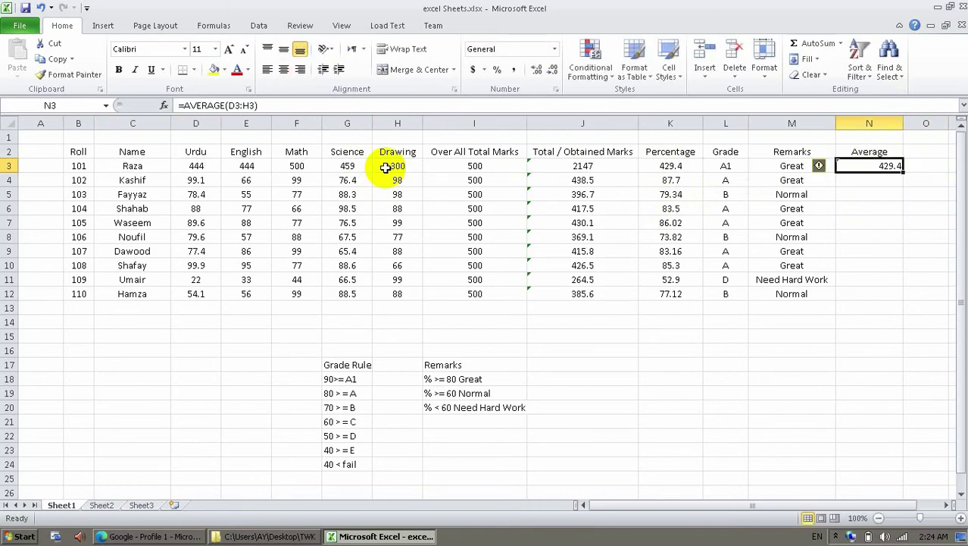
key("Left")
key("Right")
key("Left")
key("Left")
key("Left")
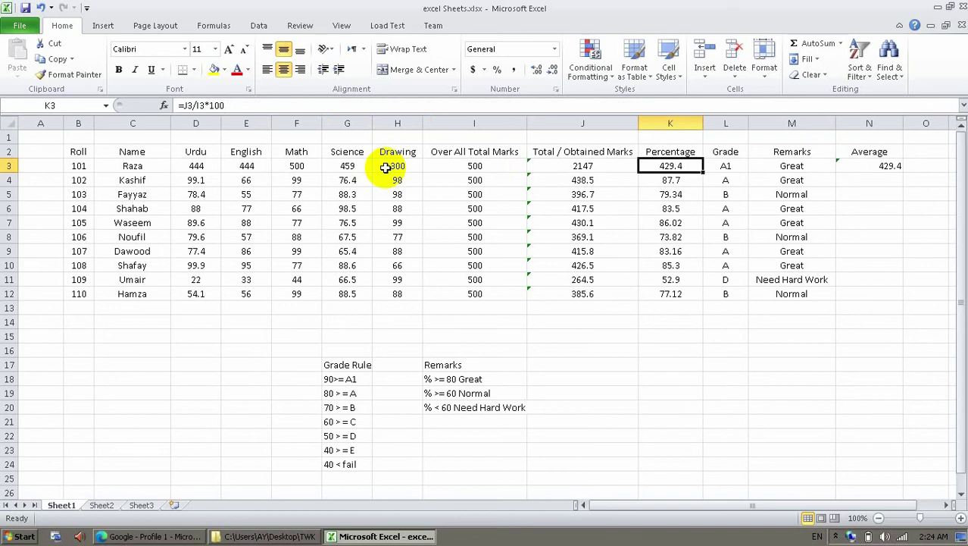
key("Left")
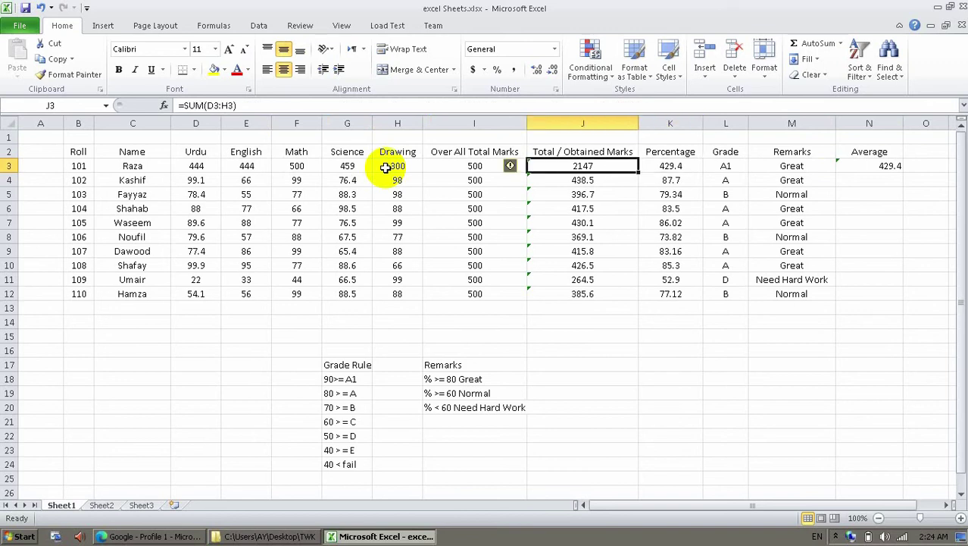
key("Right")
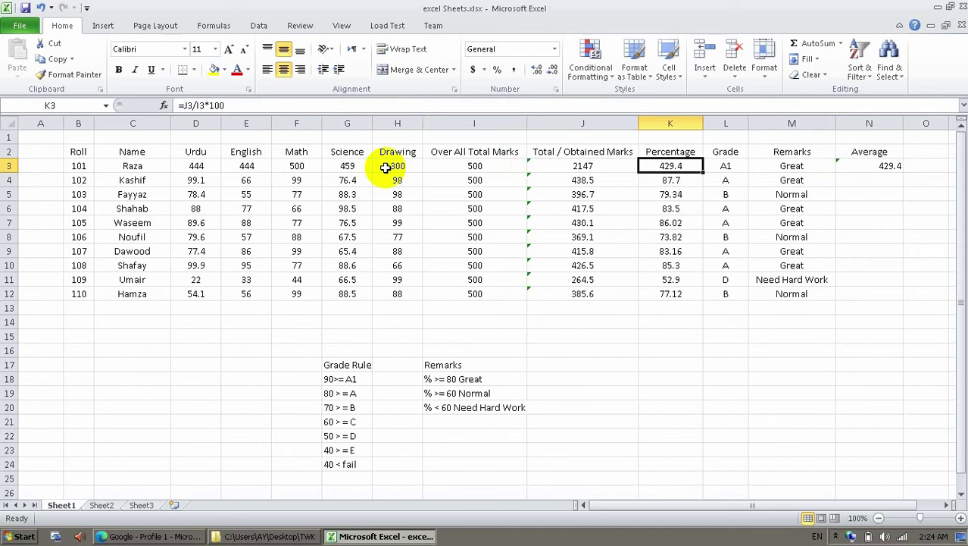
key("Right")
key("Right")
key("Right")
key("Left")
key("Left")
key("Left")
key("Right")
key("Right")
key("Right")
key("Left")
key("Left")
key("Left")
key("Left")
key("Right")
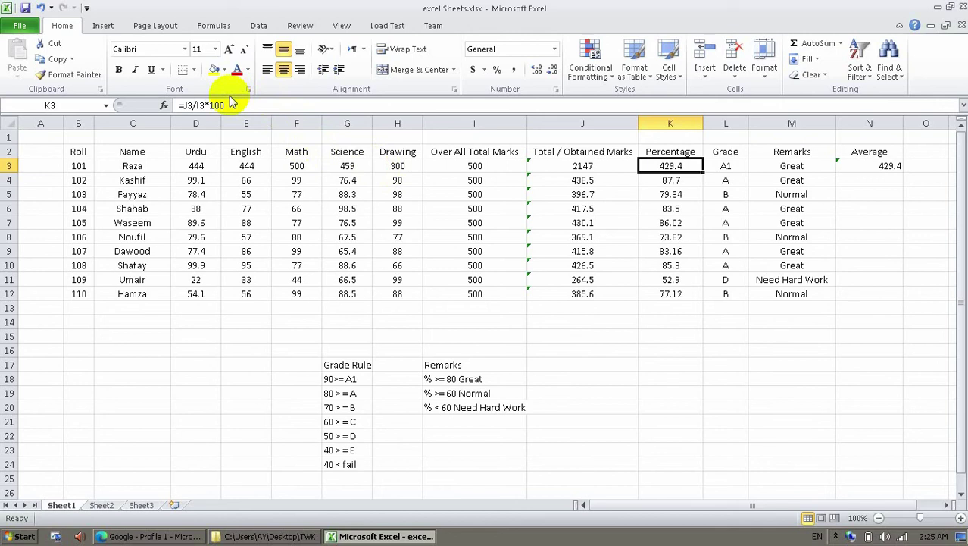
Review the new English and Science marks and the percentage formula in row 3
left_click(258, 170)
left_click(353, 166)
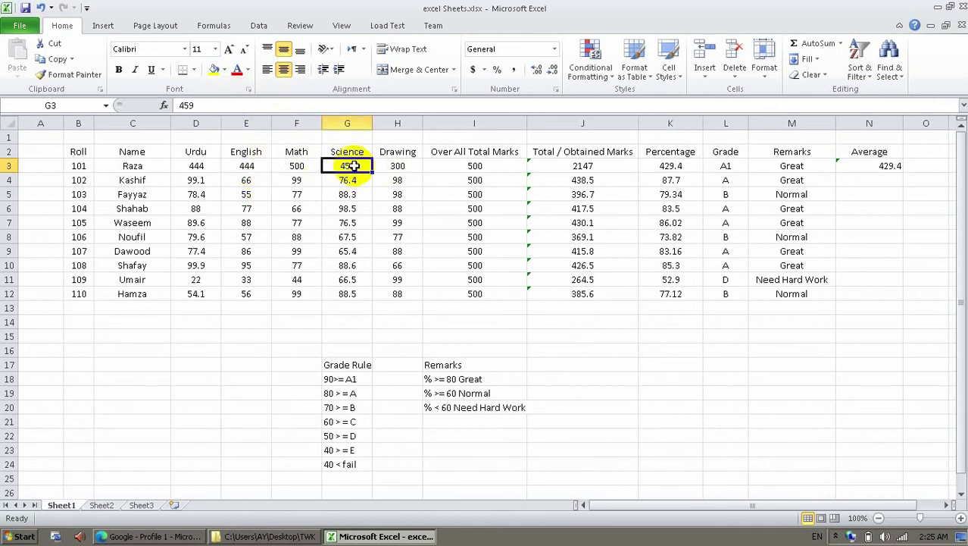
left_click(673, 168)
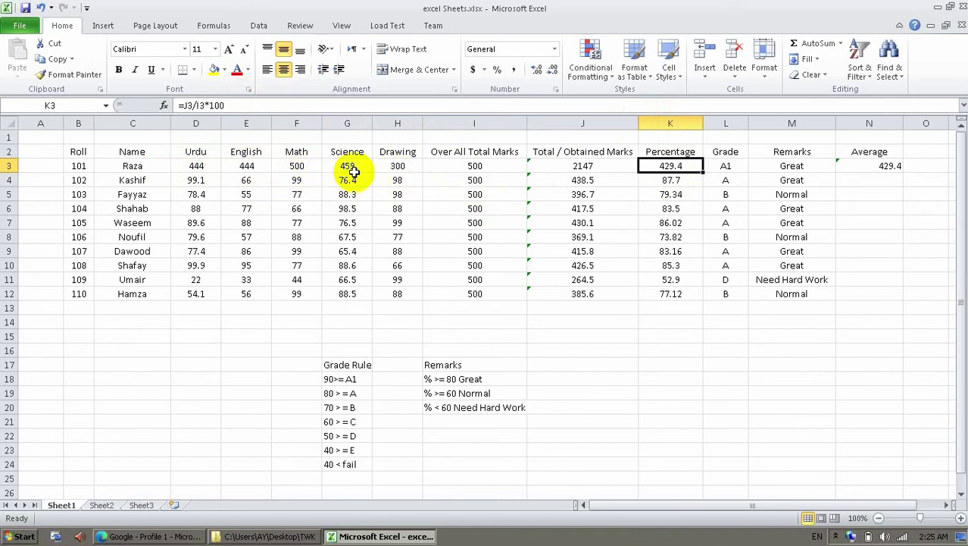
Set the first student's Over All Total Marks to 2500 and check the 85.88 percentage
left_click(462, 171)
type("2500")
key("Return")
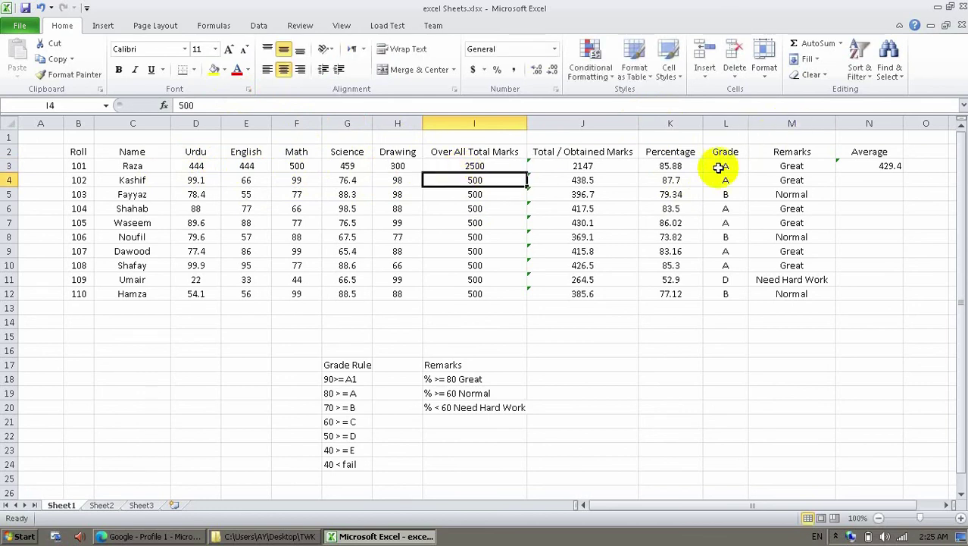
left_click(688, 166)
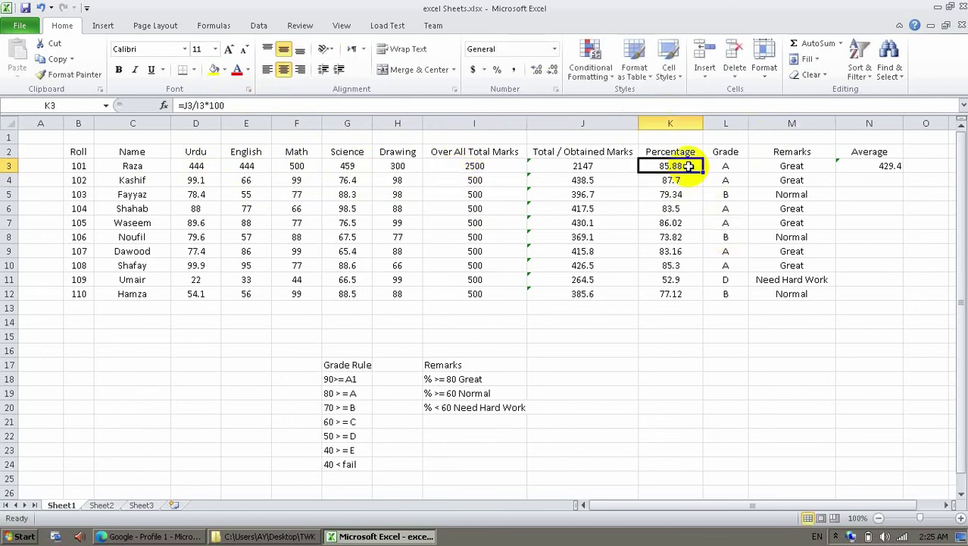
left_click(855, 166)
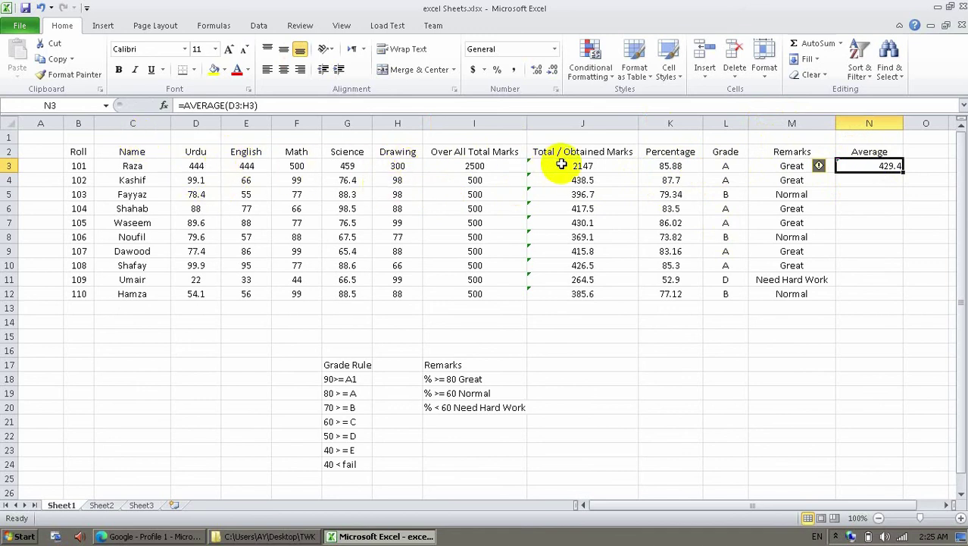
left_click(675, 164)
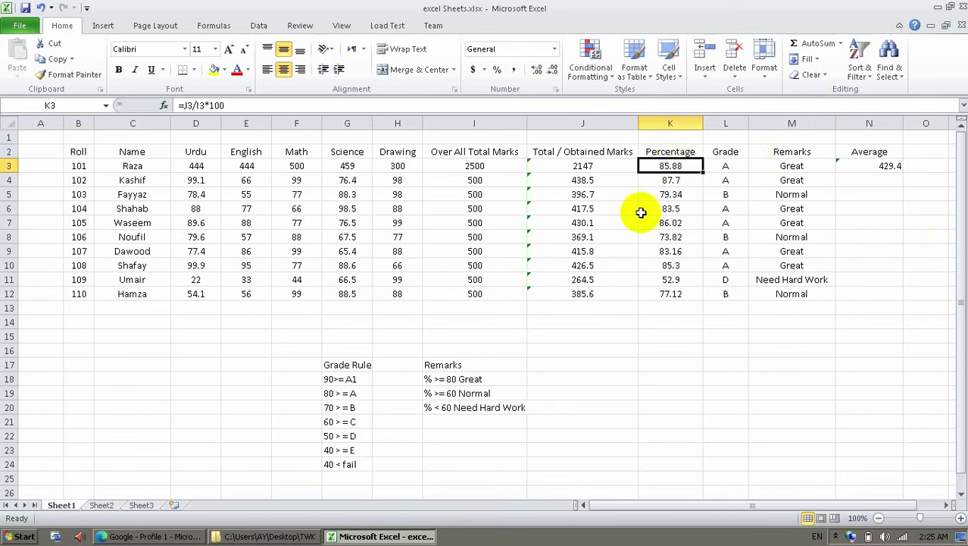
left_click(704, 370)
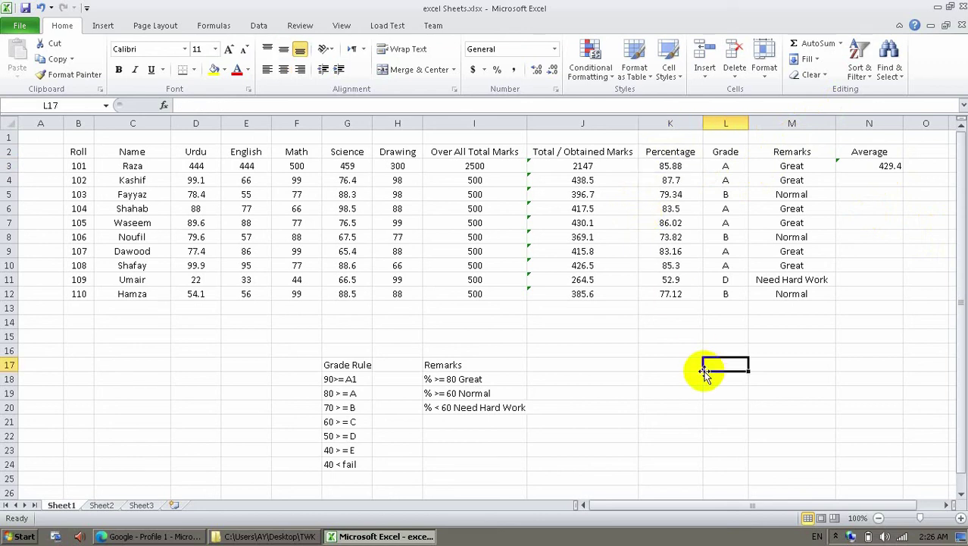
left_click(478, 381)
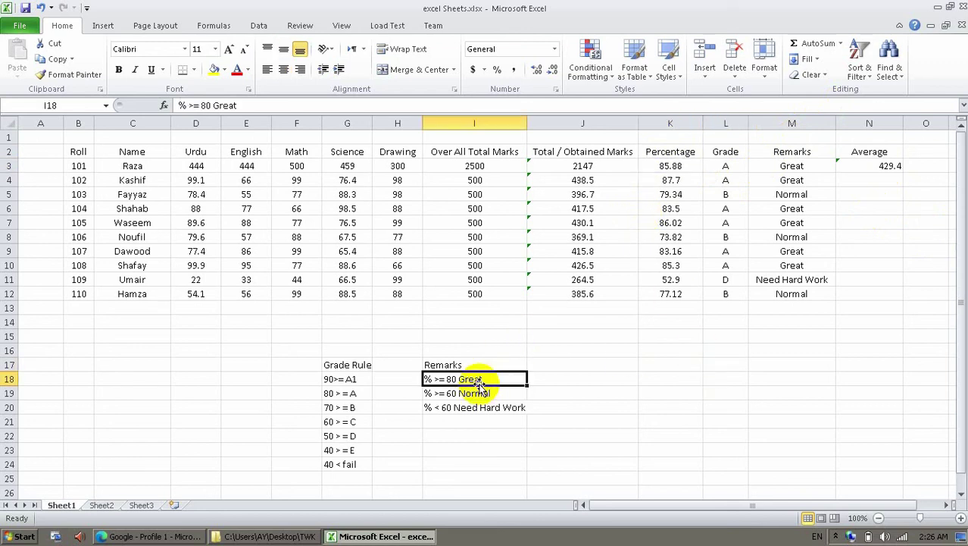
left_click(729, 196)
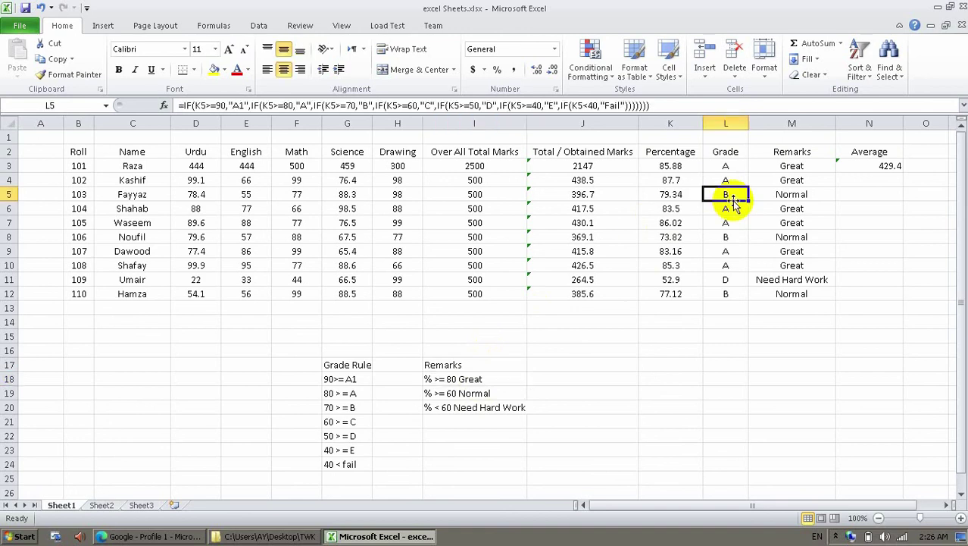
left_click(608, 168)
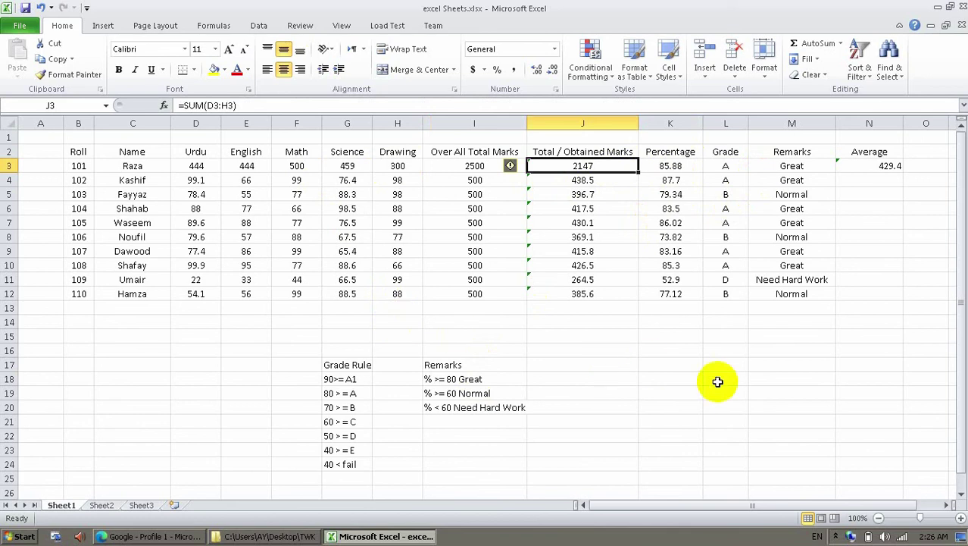
type("=s")
key("Escape")
key("Escape")
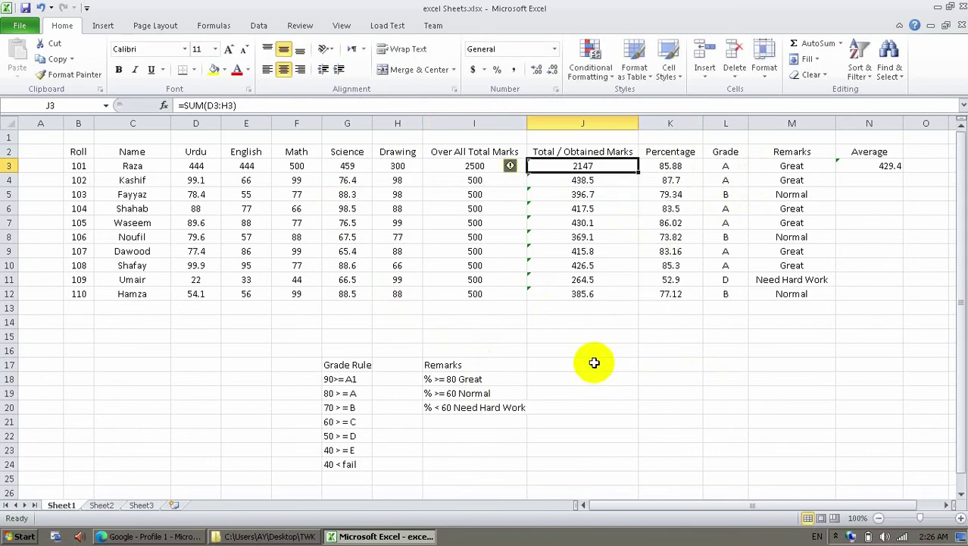
left_click(594, 364)
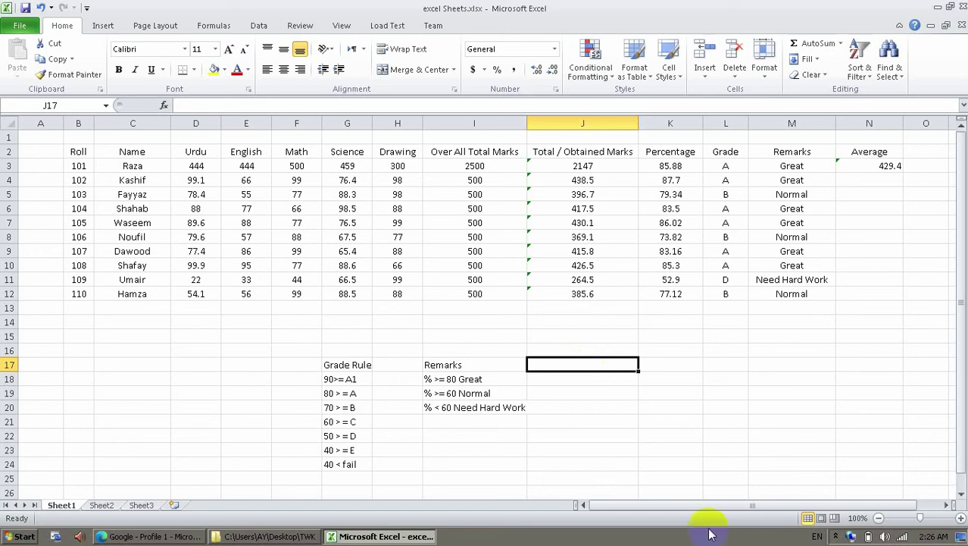
left_click(836, 536)
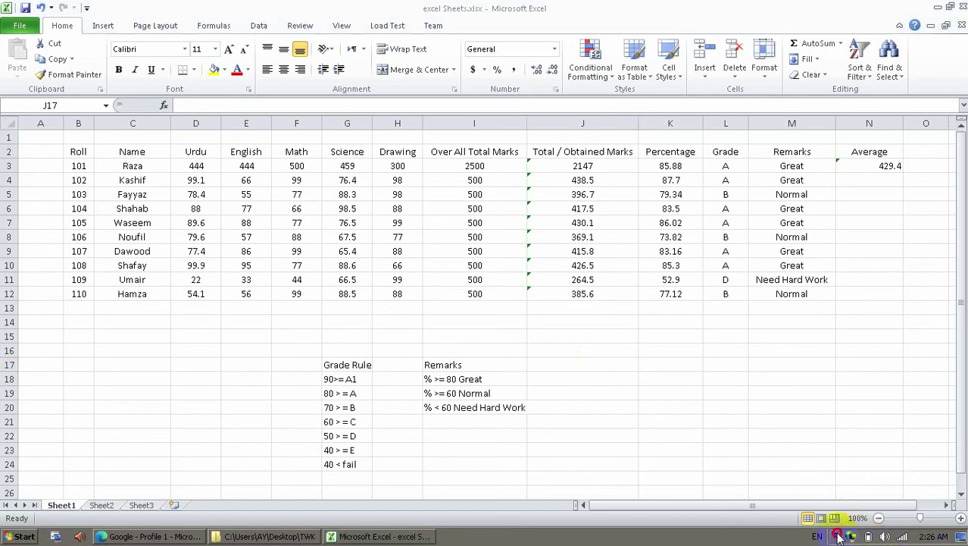